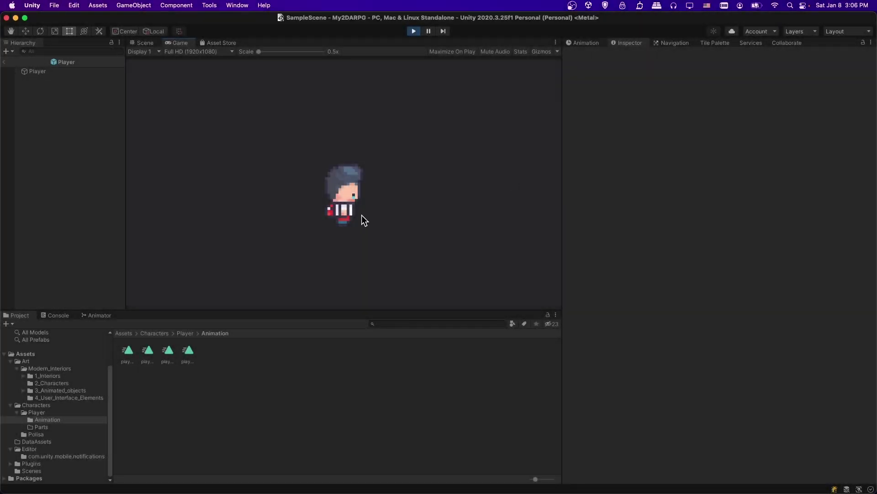
Test the character's movement left, down and up in the running game, and stop play mode
key(a)
key(s)
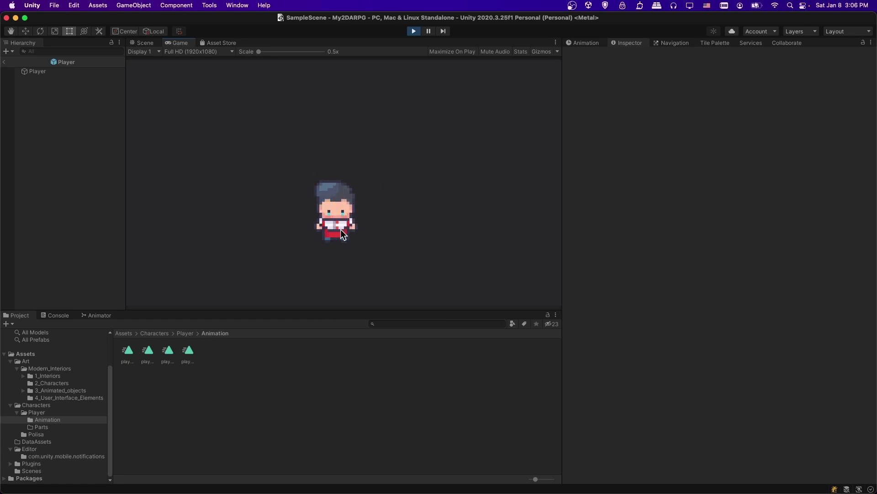
key(w)
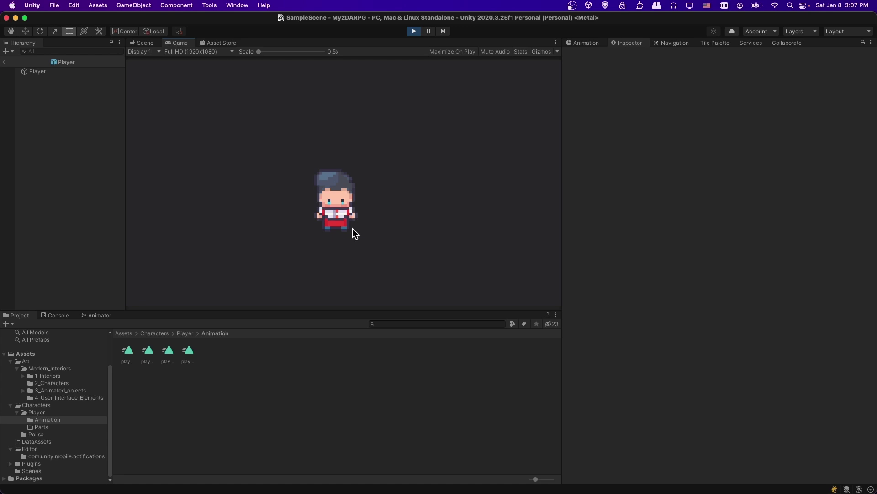
click(413, 31)
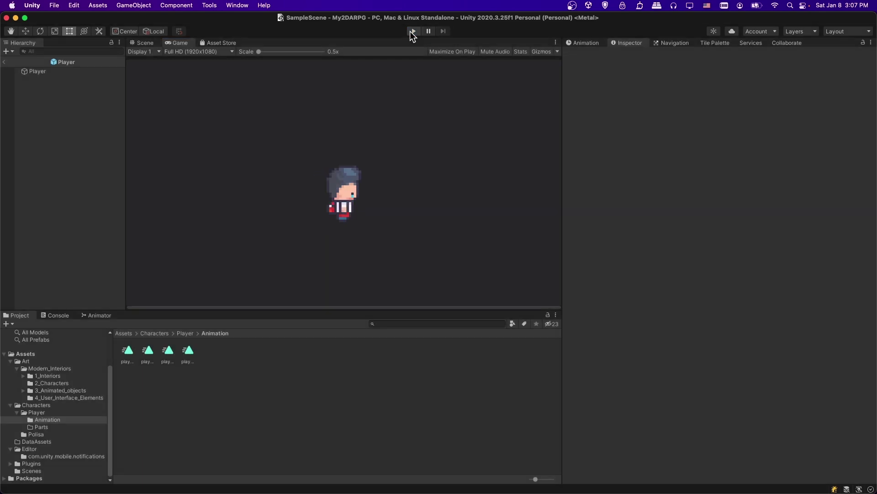
Open the Animation window for the Player object and widen its pane
click(51, 71)
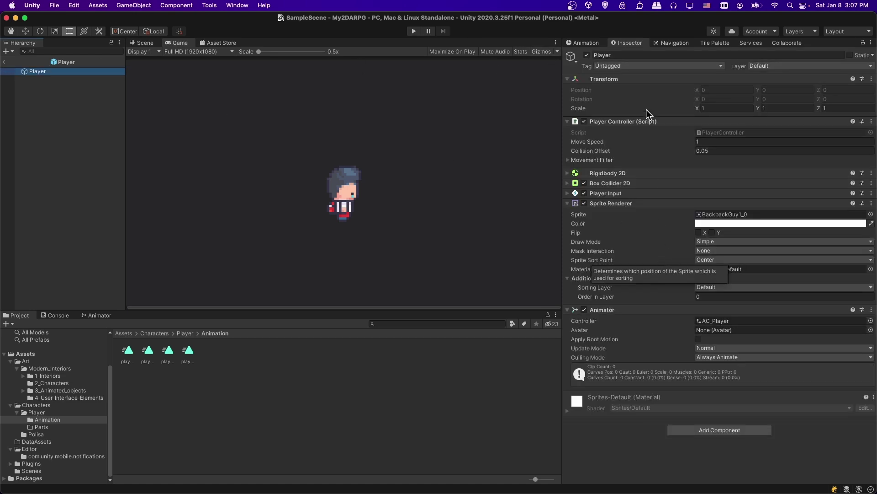
click(589, 43)
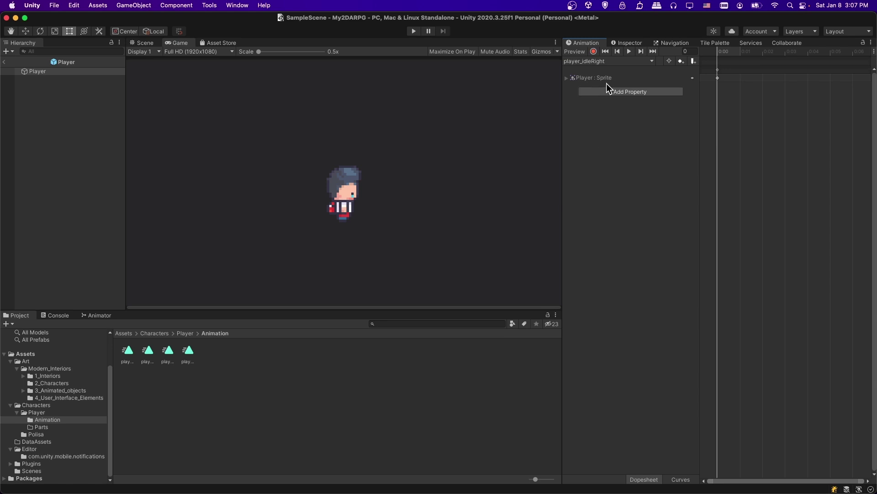
click(589, 61)
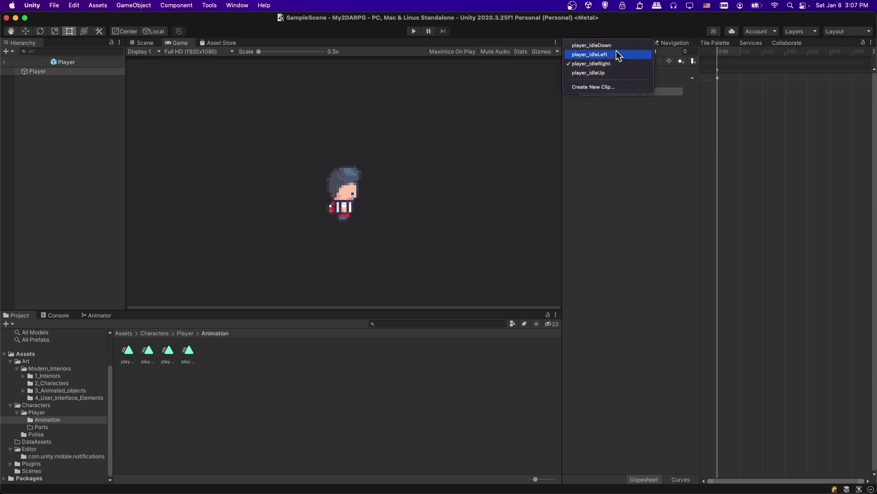
click(637, 126)
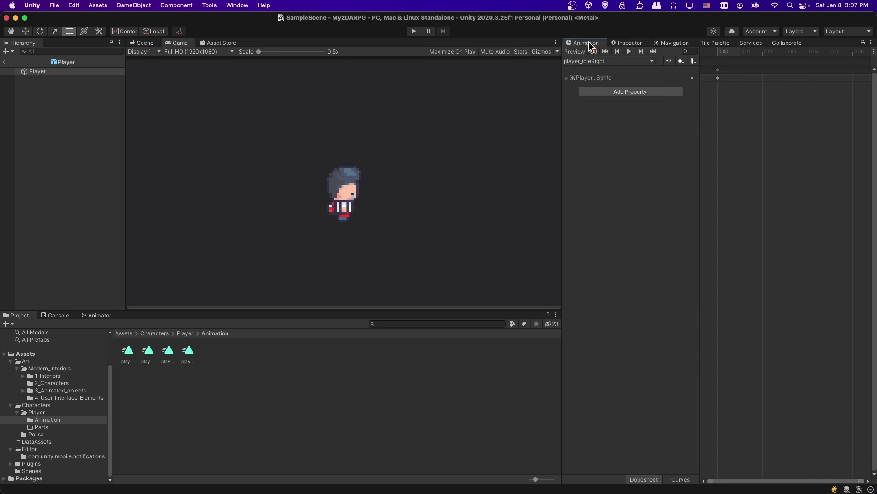
click(238, 5)
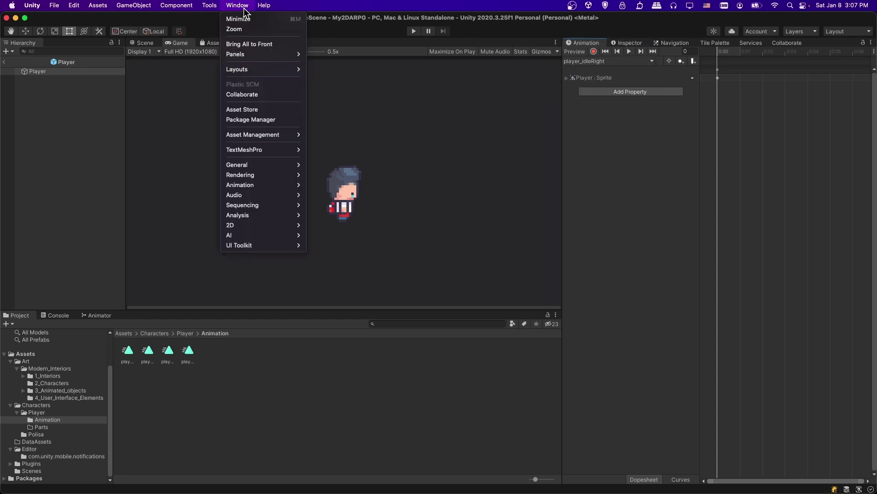
mouse_move(287, 220)
mouse_move(274, 185)
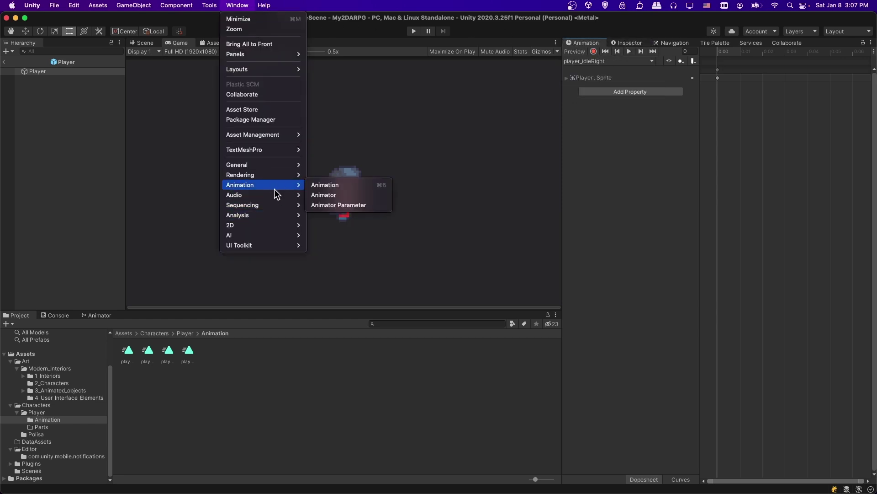
click(319, 187)
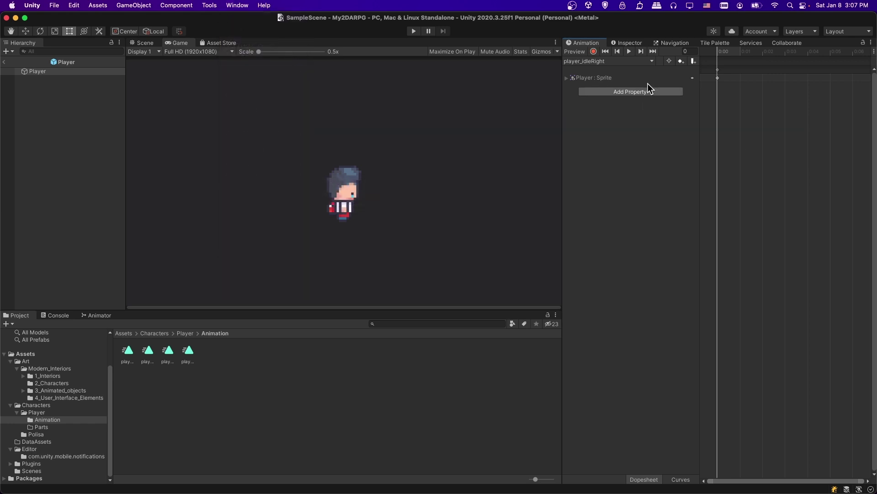
drag(563, 108, 523, 108)
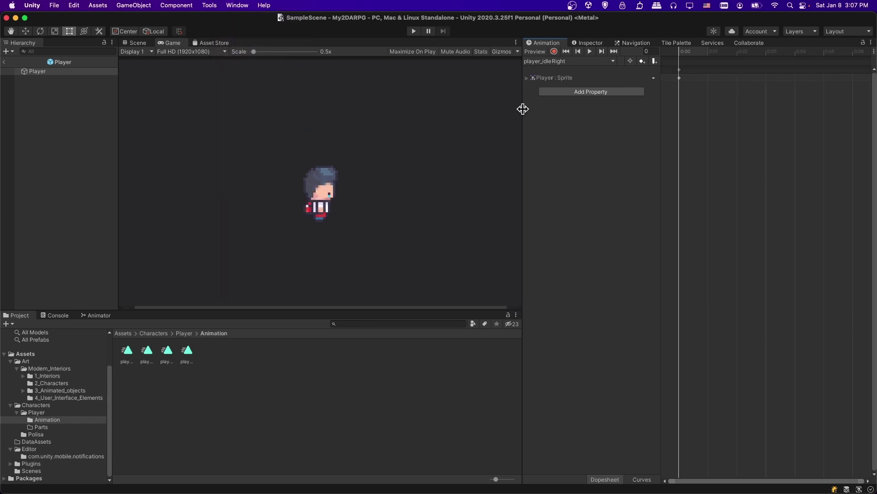
Create a new animation clip for the Player named player_walkRight, saved in the Animation folder
click(552, 62)
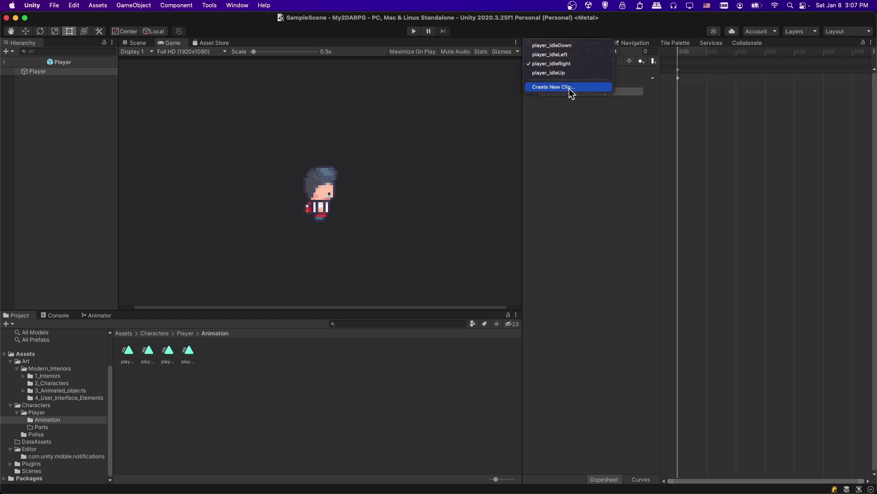
click(571, 87)
text(pl)
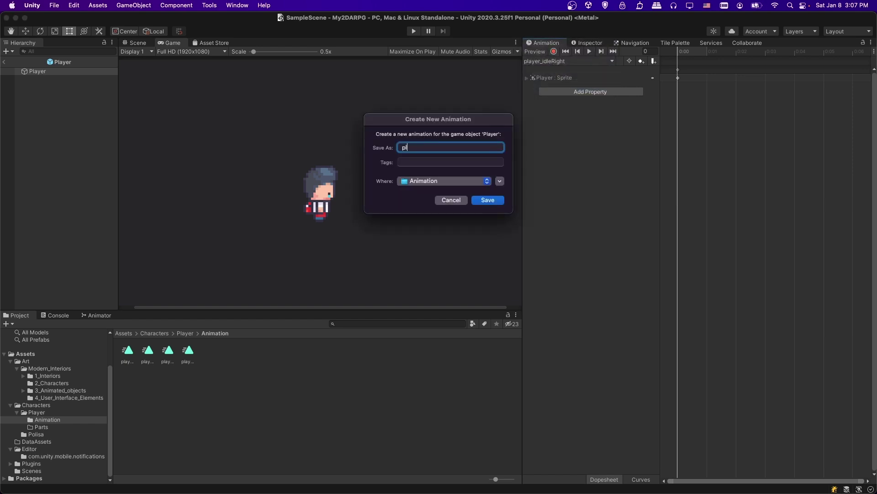
text(ayer_walkRight)
click(451, 181)
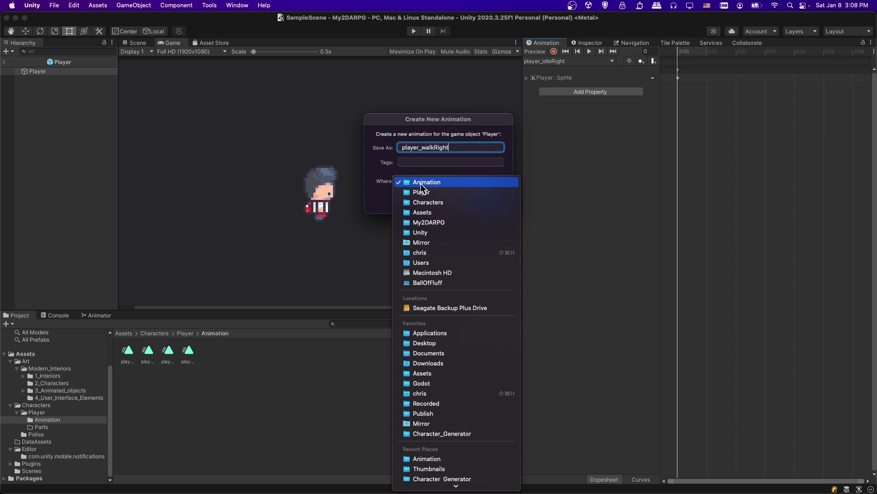
click(435, 185)
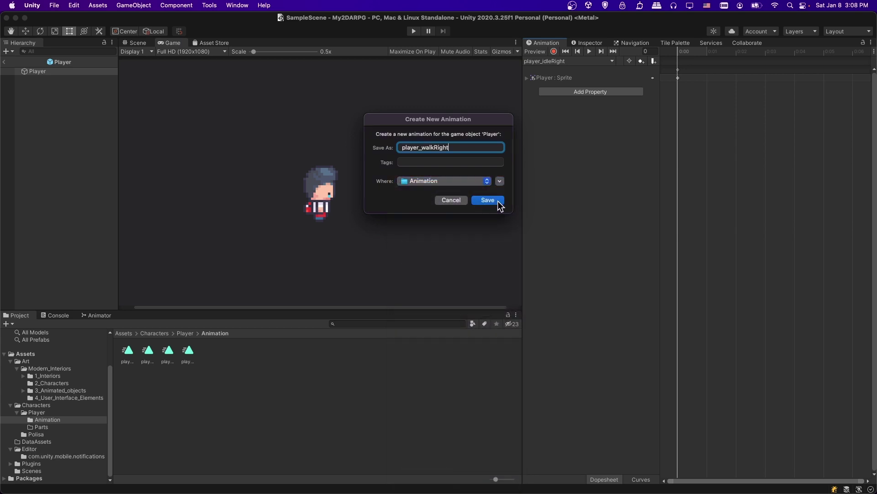
click(487, 200)
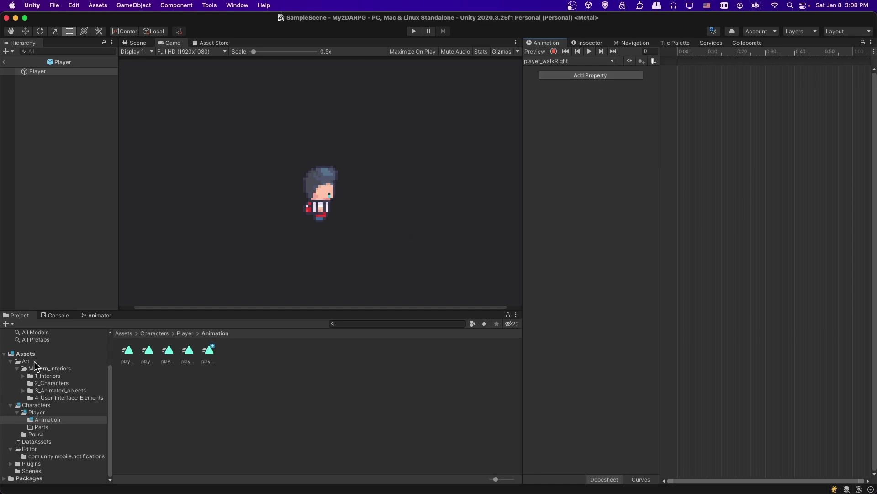
Add the six right-facing walking sprites of BackpackGuy1 from the 2_Characters folder to the player_walkRight timeline, starting at 0:00
click(52, 383)
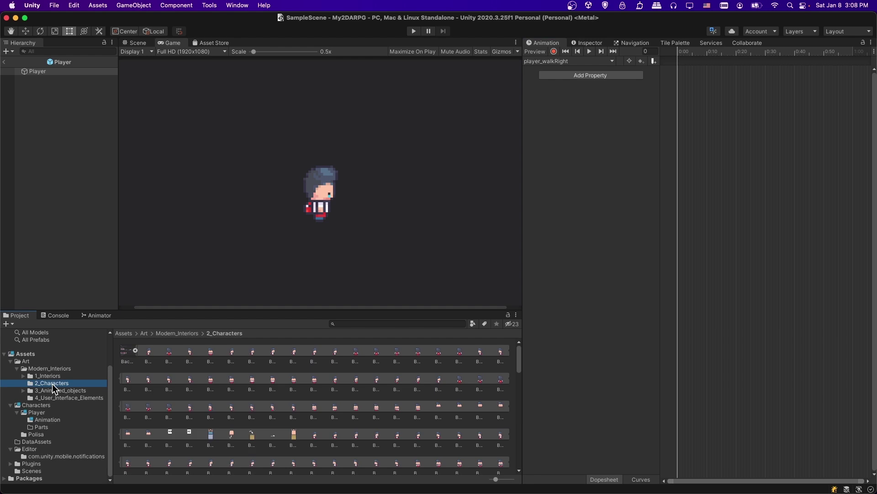
click(130, 352)
click(135, 350)
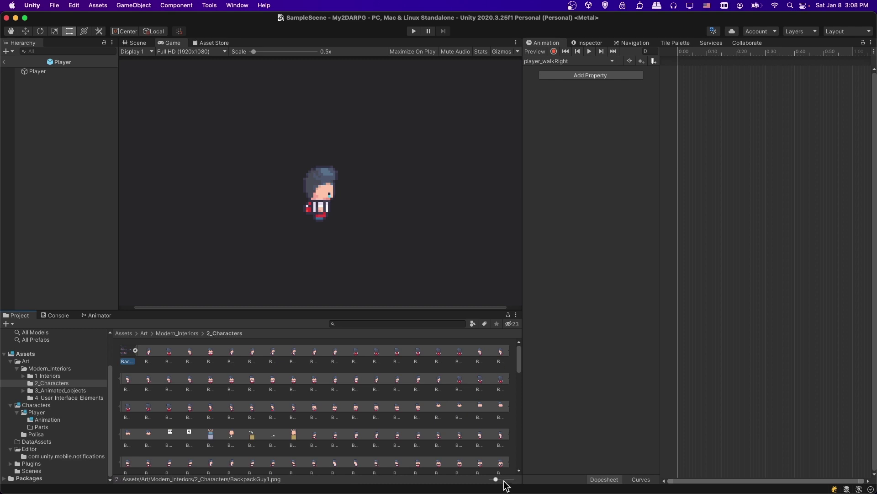
drag(495, 480, 501, 480)
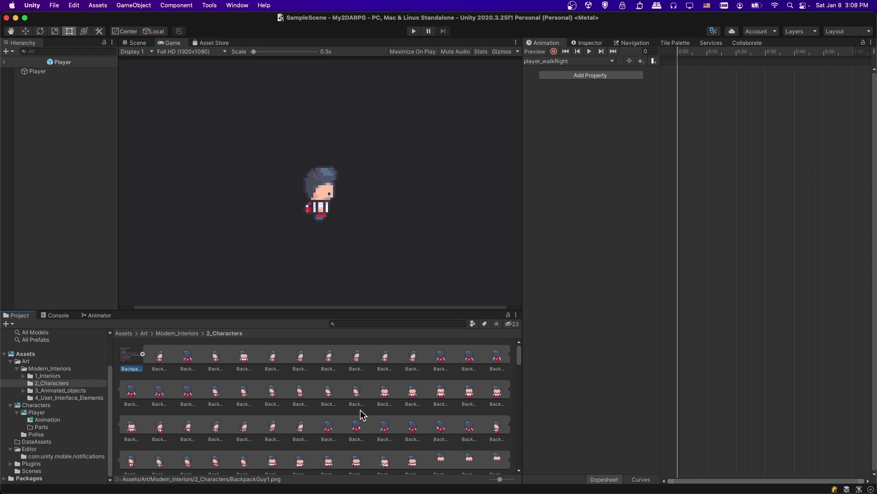
scroll(352, 412, down, 1)
click(159, 417)
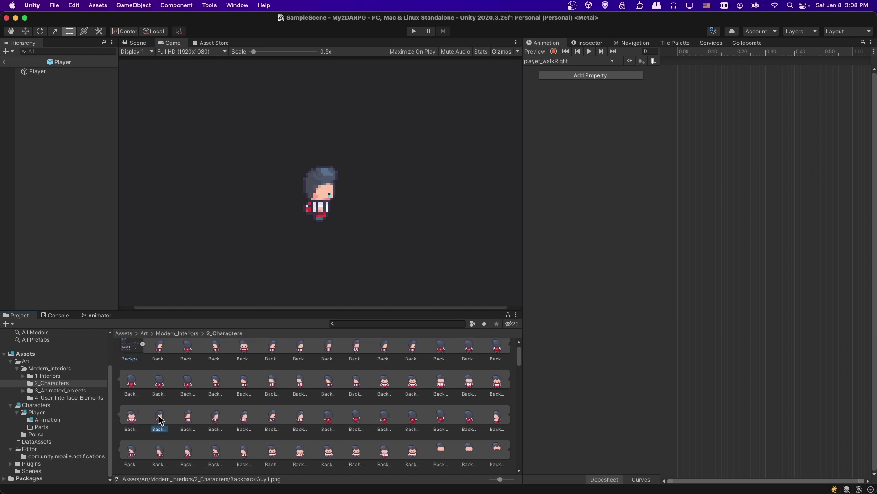
shift+click(302, 418)
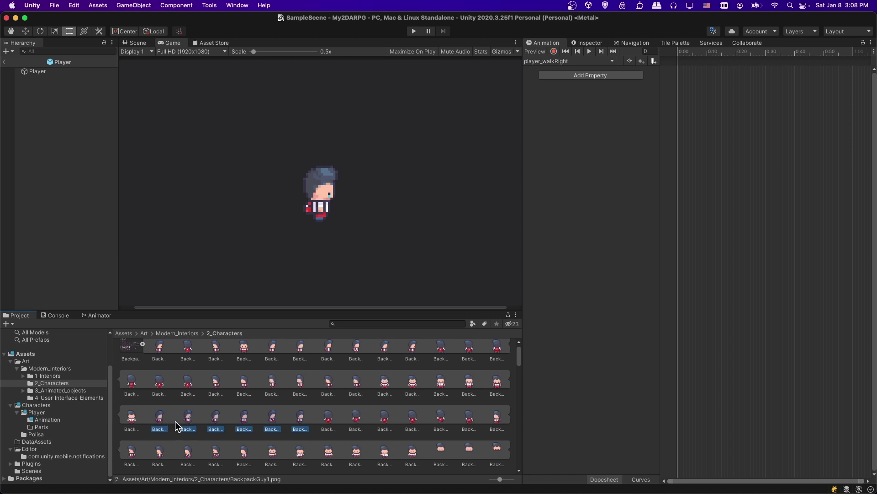
drag(161, 417, 681, 79)
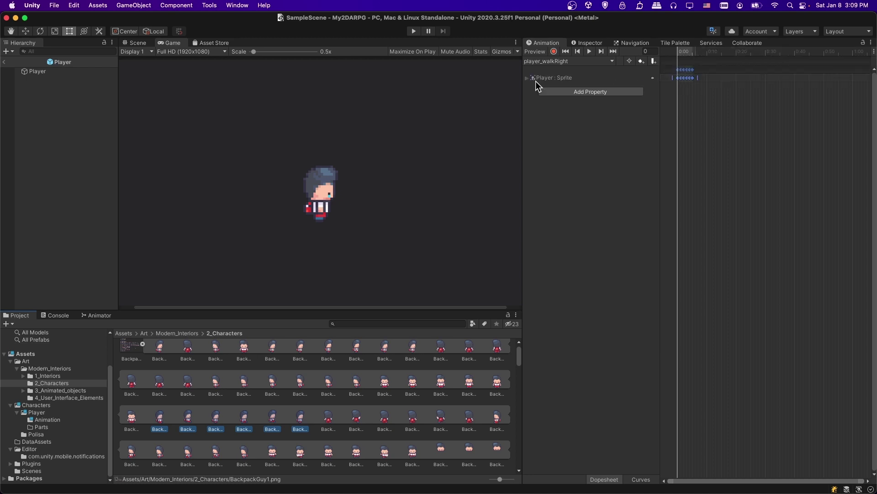
Expand the Player sprite track, preview the player_walkRight animation and examine its individual keyframes on the timeline
click(527, 78)
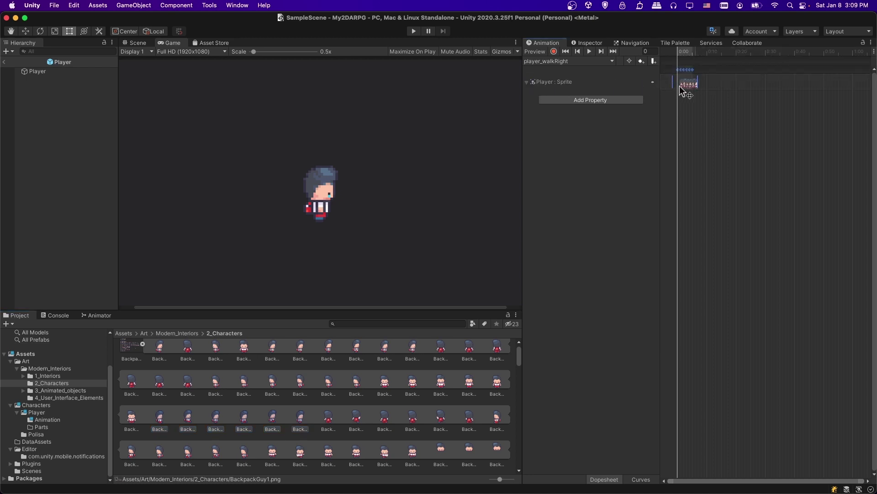
click(602, 80)
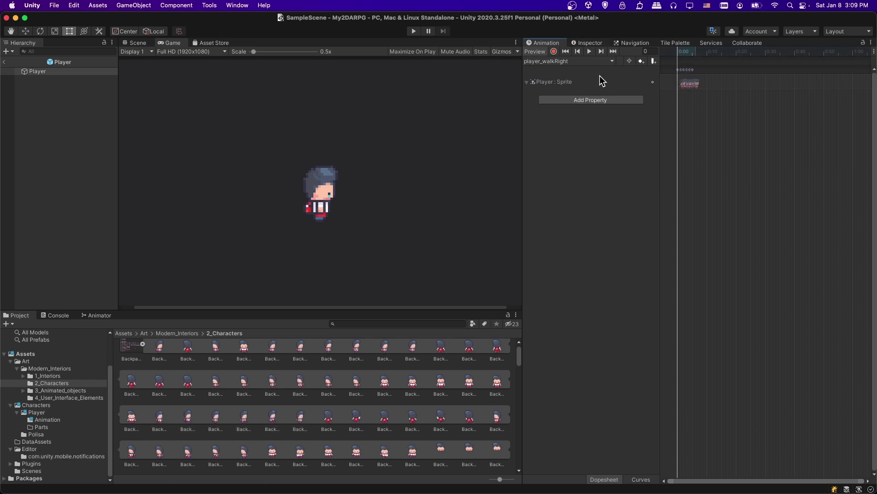
click(594, 44)
click(544, 309)
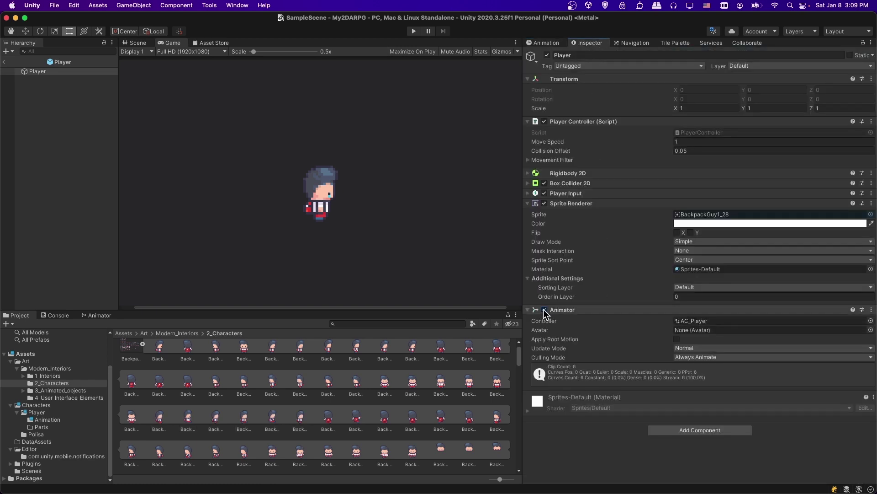
click(551, 44)
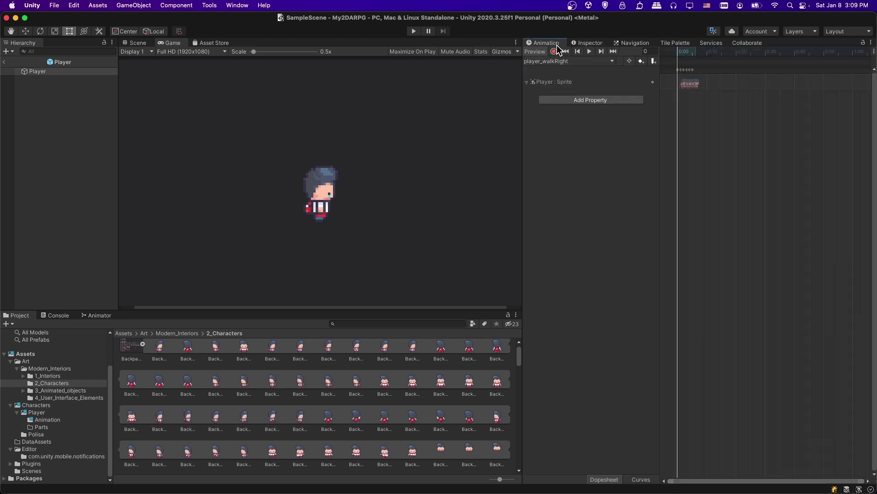
click(588, 50)
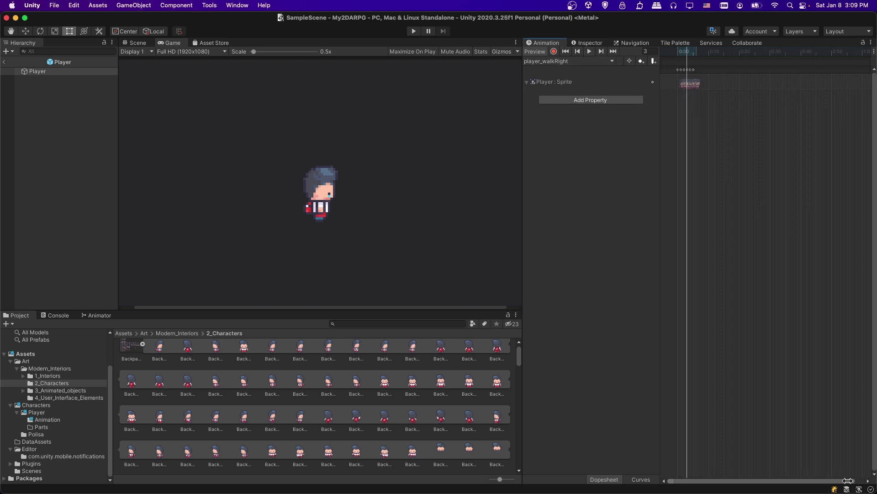
drag(863, 480, 711, 478)
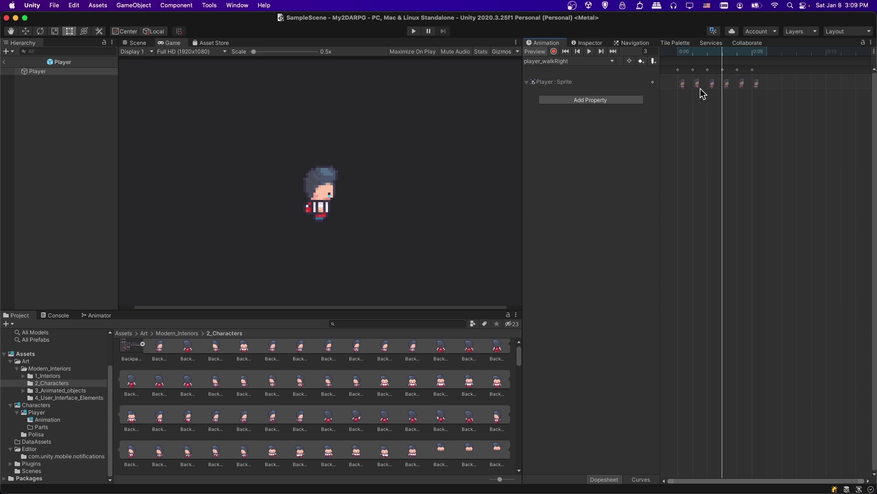
drag(667, 64, 691, 116)
click(691, 116)
Create another Player animation clip named player_walkUp in the Animation folder
click(571, 61)
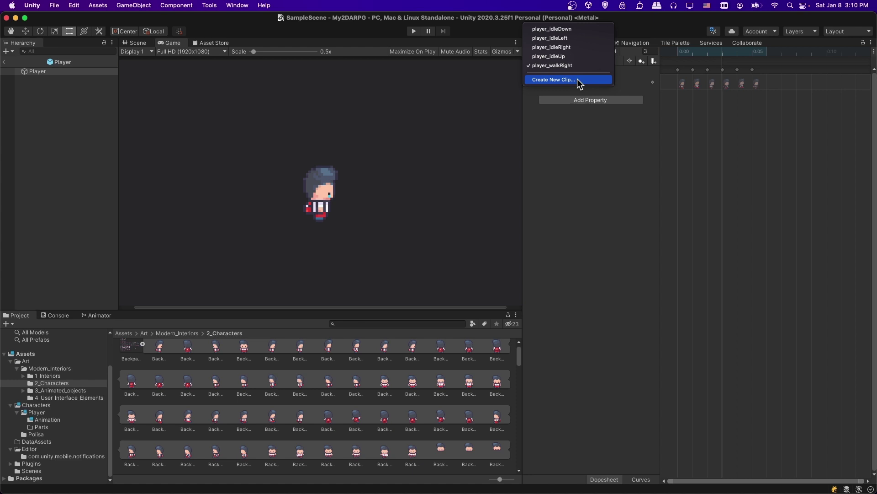
click(577, 80)
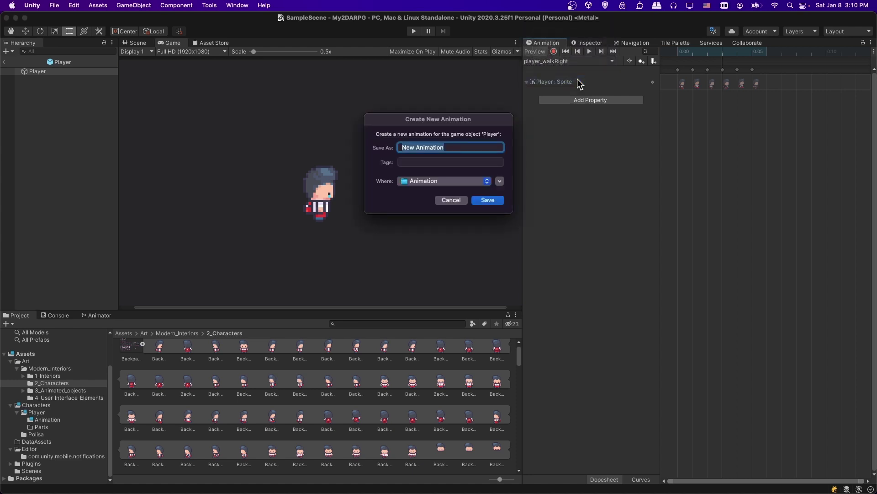
text(player_walkUp)
key(Return)
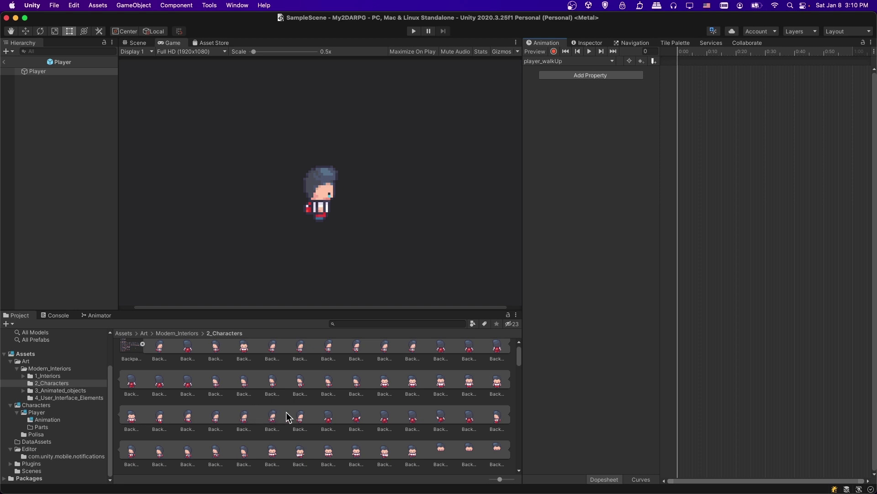
Add the six back-facing walking sprites of BackpackGuy1 to the player_walkUp timeline, starting at 0:00
click(329, 414)
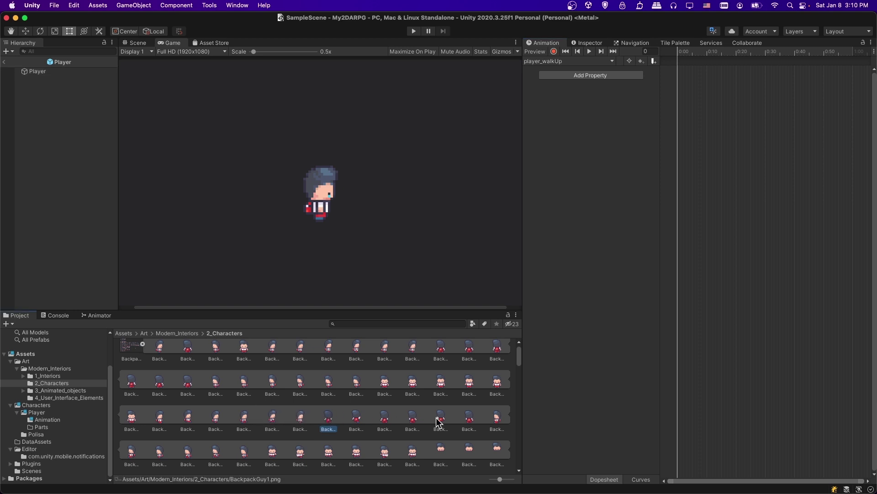
shift+click(470, 417)
drag(333, 417, 681, 81)
Create a further Player animation clip named player_walkLeft in the Animation folder
click(566, 64)
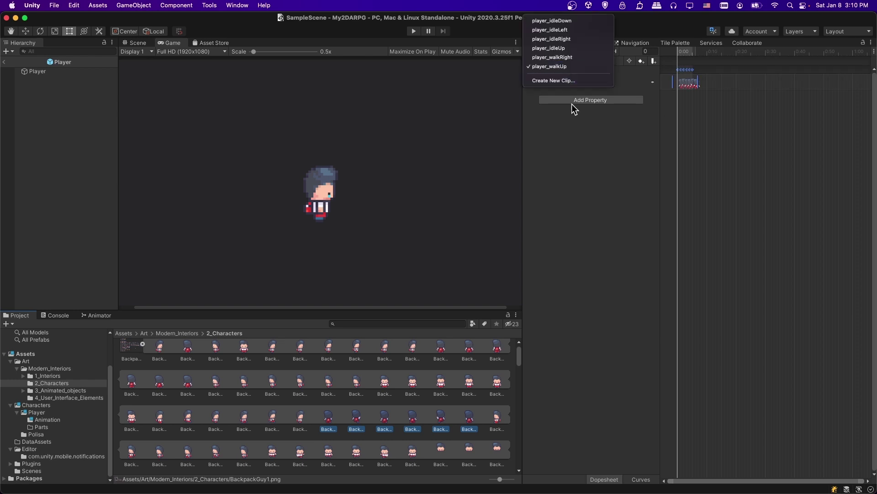
click(573, 81)
text(play)
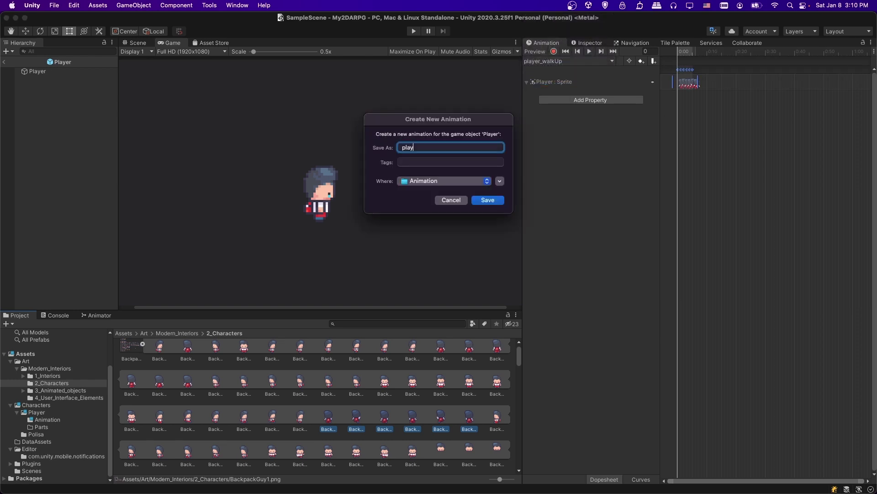
text(er_walkLeft)
key(Return)
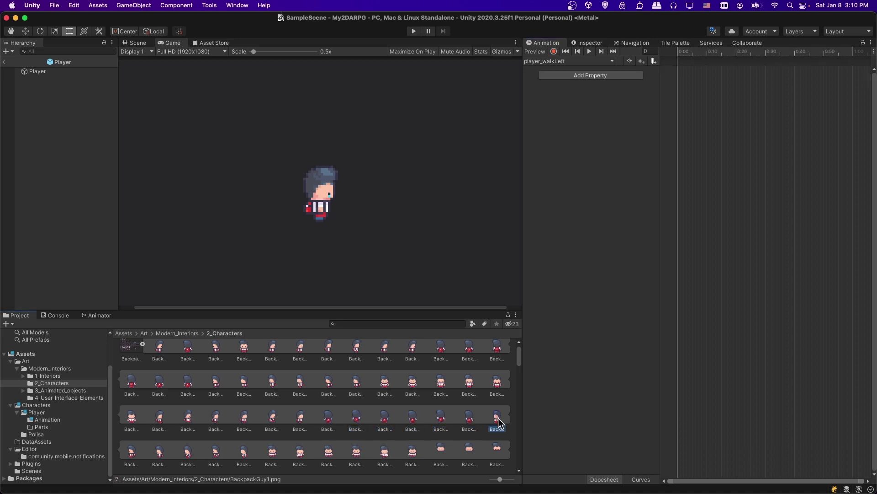
Add the six left-facing walking sprites of BackpackGuy1 to the player_walkLeft timeline, starting at 0:00
click(497, 417)
shift+click(233, 453)
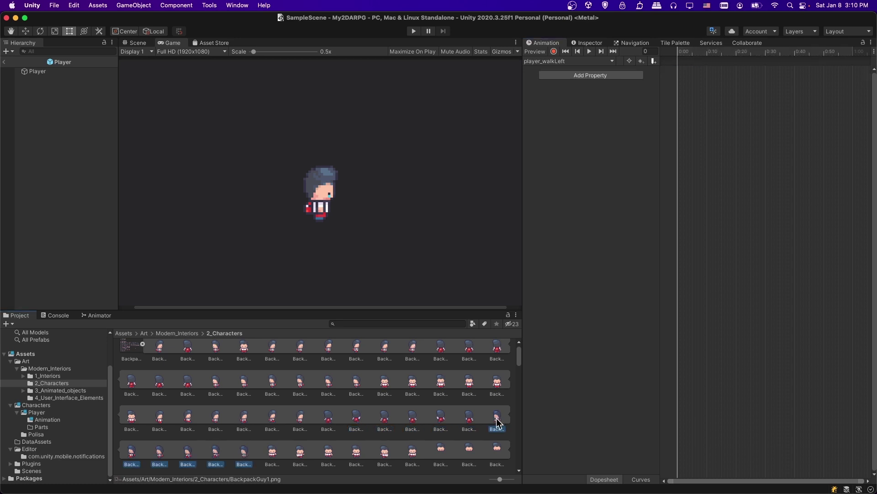
drag(496, 416, 678, 79)
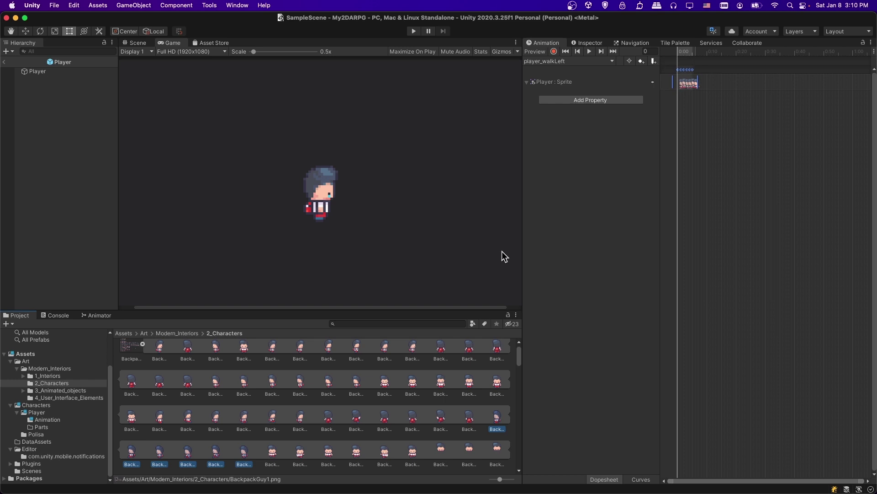
scroll(314, 394, down, 1)
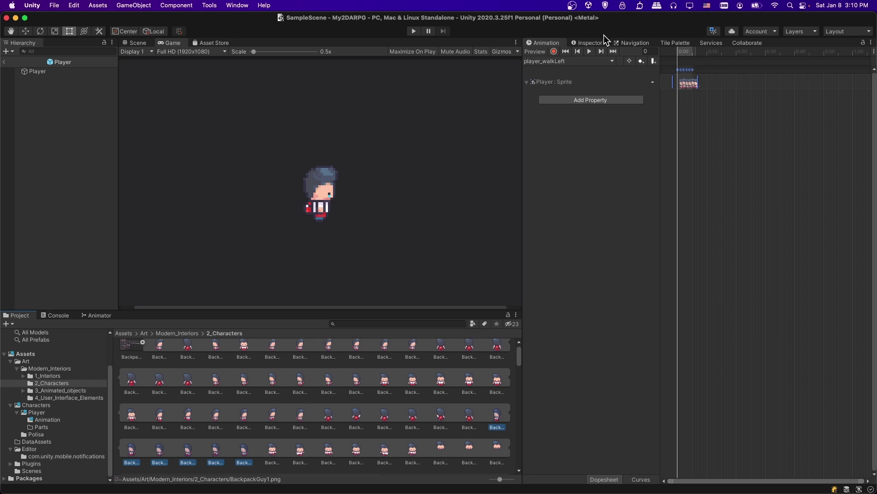
Create a Player animation clip named player_walkDown in the Animation folder
click(593, 62)
click(585, 98)
text(player_wal)
text(kDown)
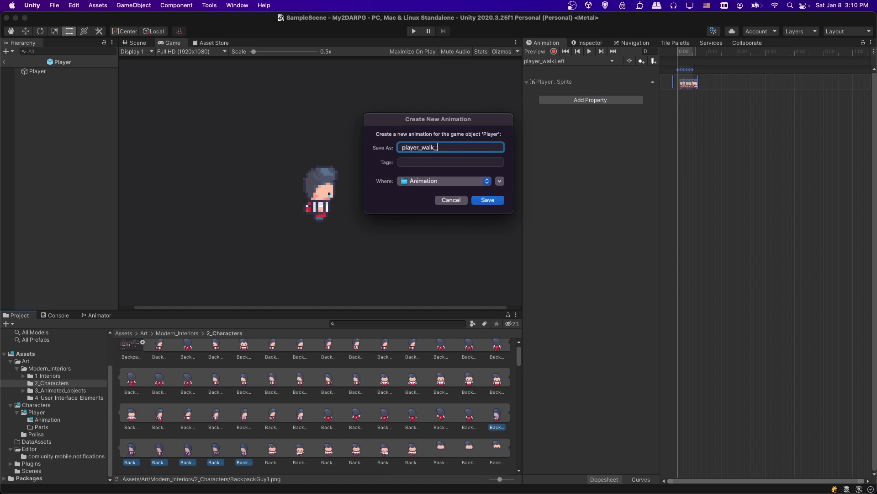
key(Return)
Add the six front-facing walking sprites of BackpackGuy1 to the player_walkDown timeline, starting at 0:00
click(272, 453)
shift+click(413, 452)
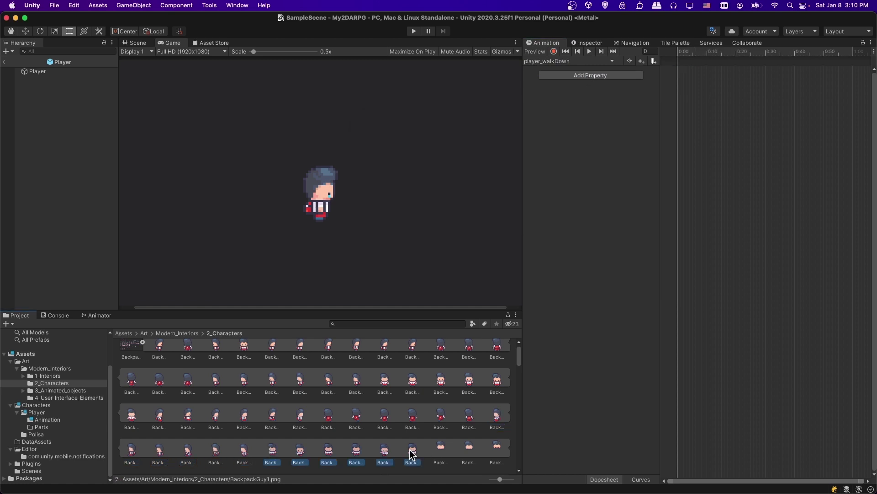
drag(272, 450, 683, 82)
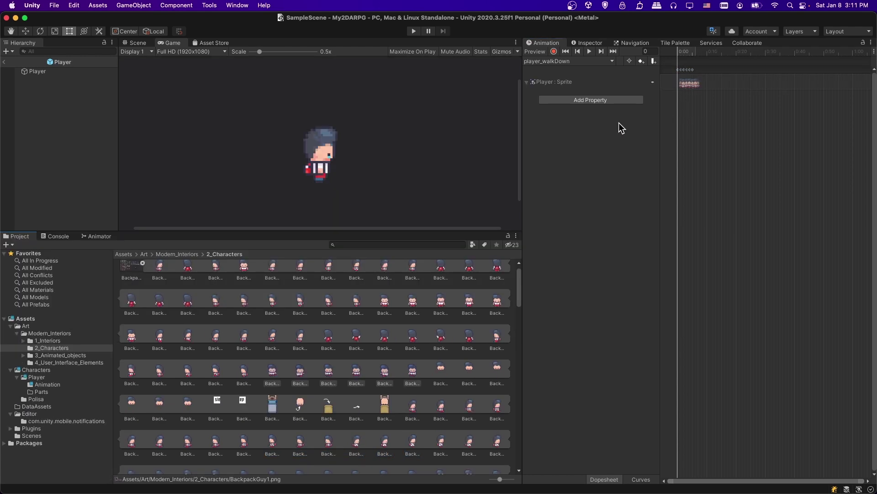
Inspect the Idle state in the Player's animator controller and open its blend tree to review the directional idle motions
click(96, 237)
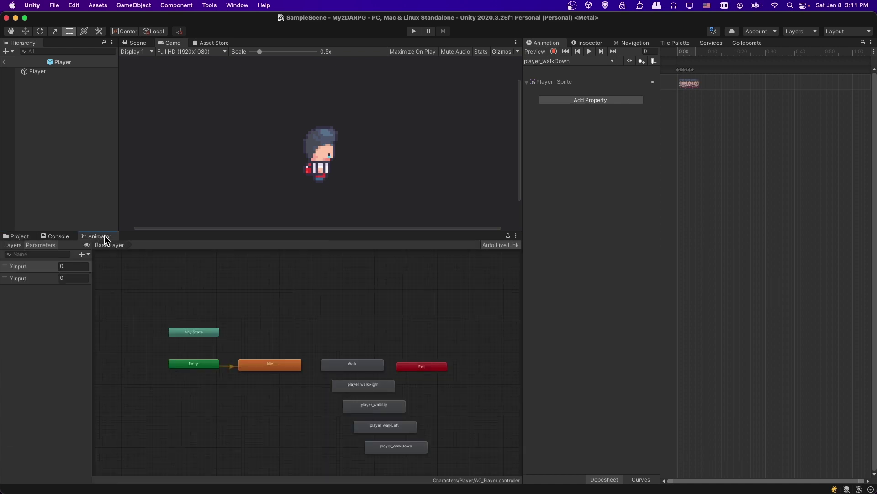
scroll(275, 370, up, 5)
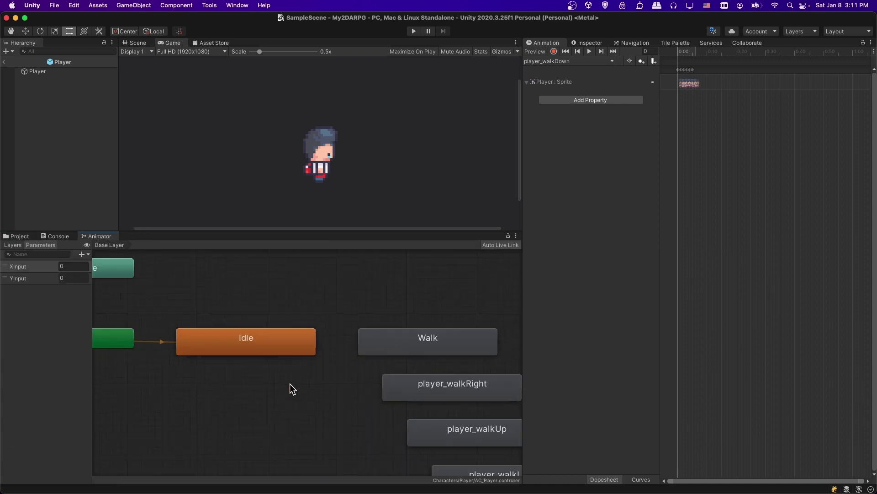
middle_drag(292, 364, 333, 383)
click(331, 374)
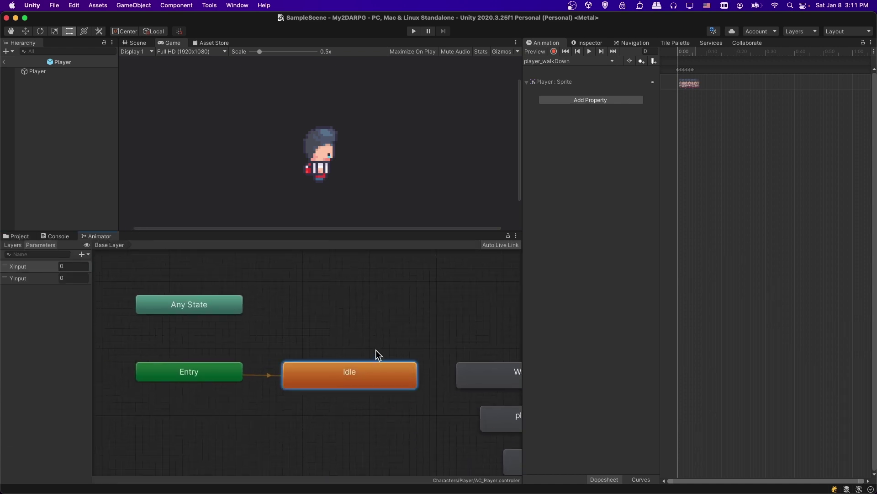
middle_drag(374, 355, 310, 353)
click(589, 43)
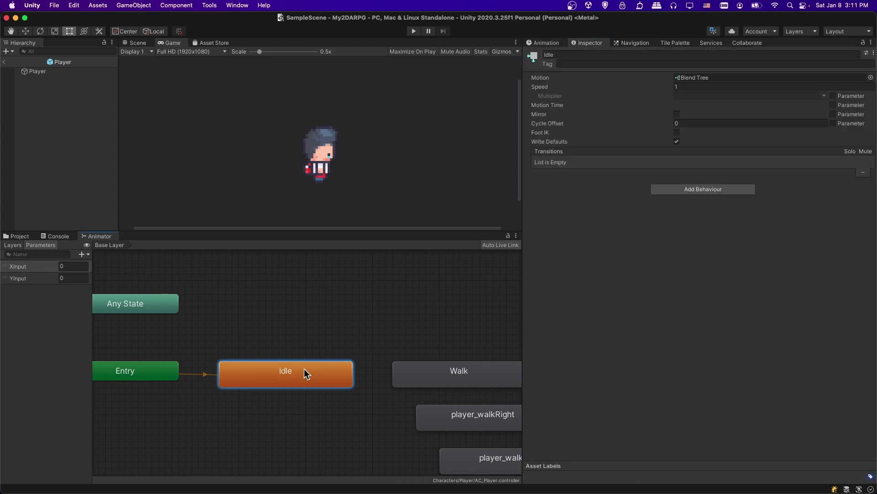
double_click(304, 370)
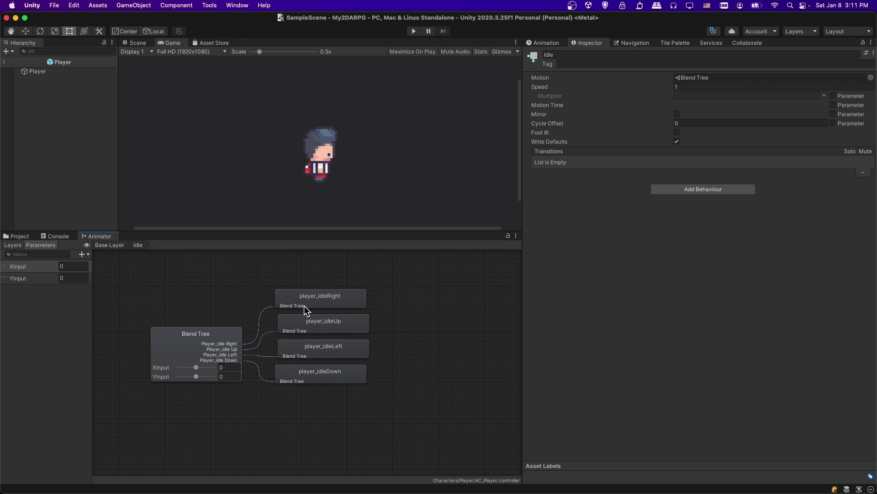
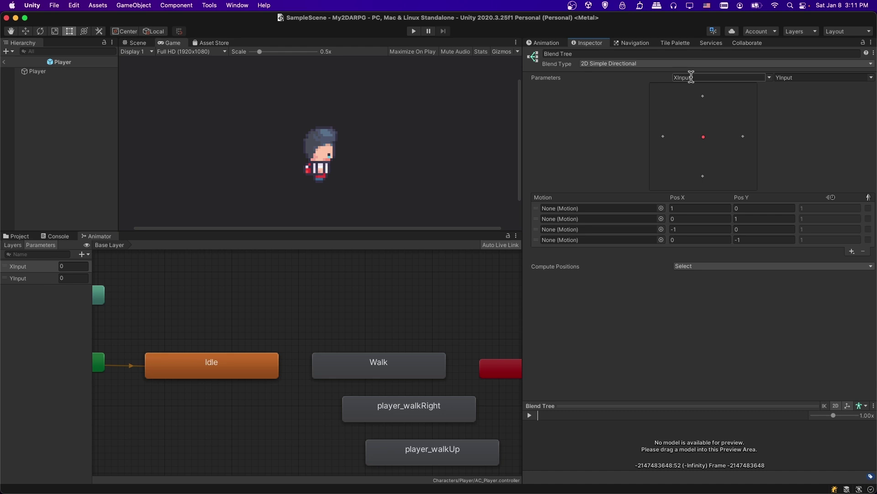
text(Inputt)
click(798, 77)
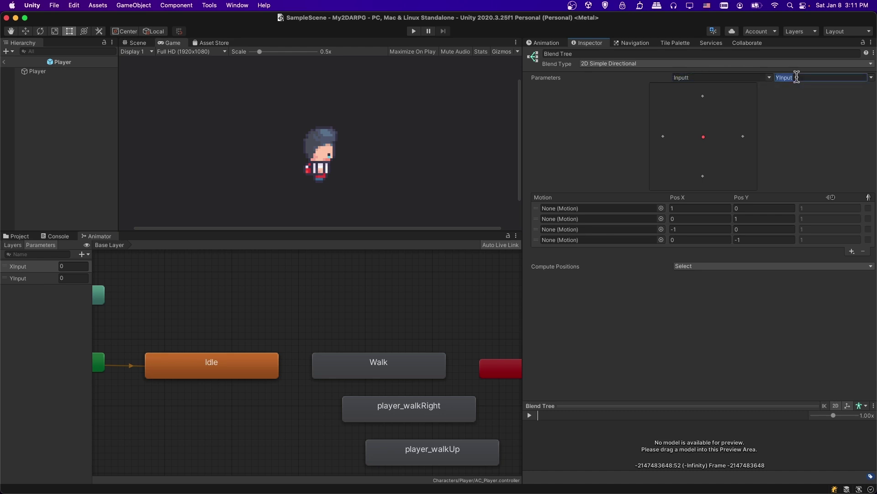
click(742, 139)
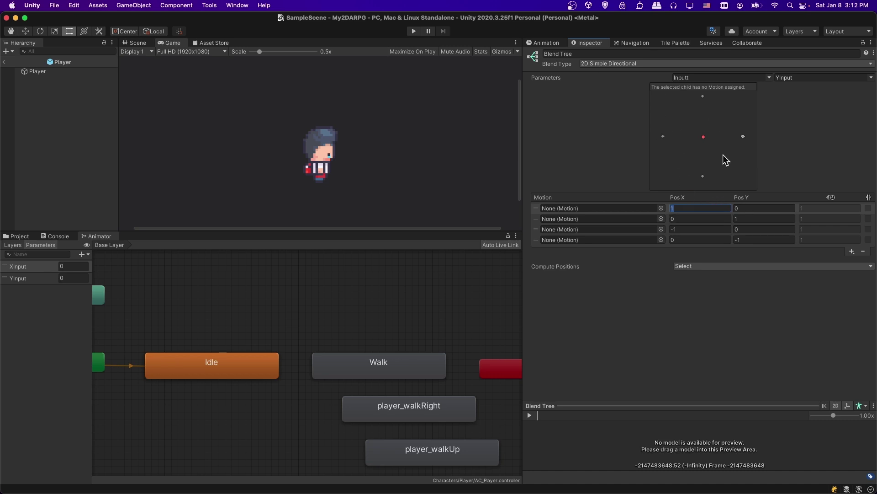
Assign the player_walkRight clip to the Walk blend tree motion at Pos X 1, Pos Y 0
click(636, 208)
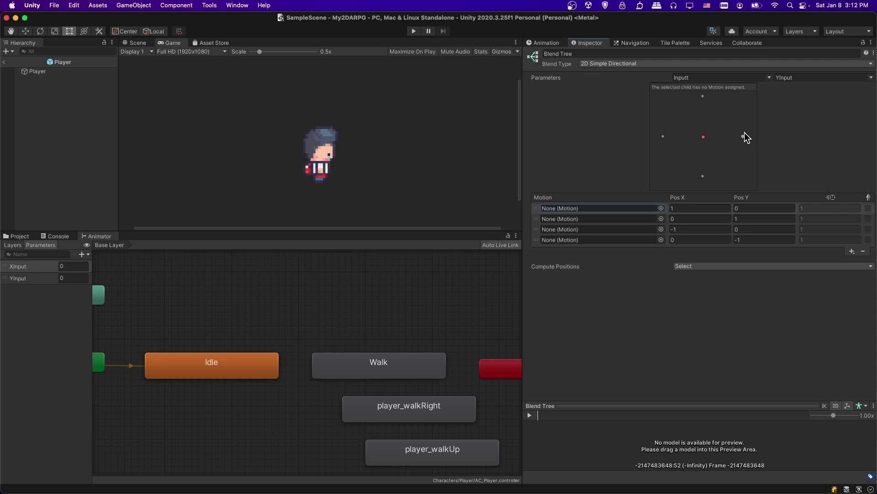
click(661, 208)
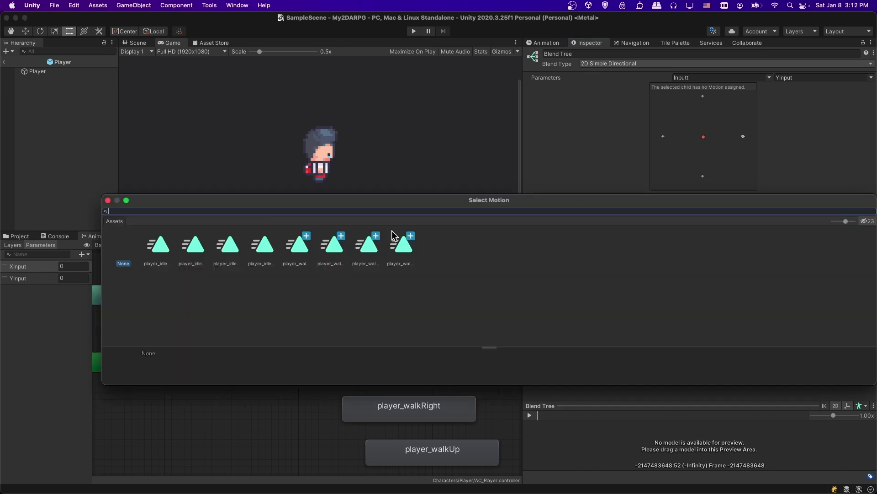
drag(846, 222, 829, 223)
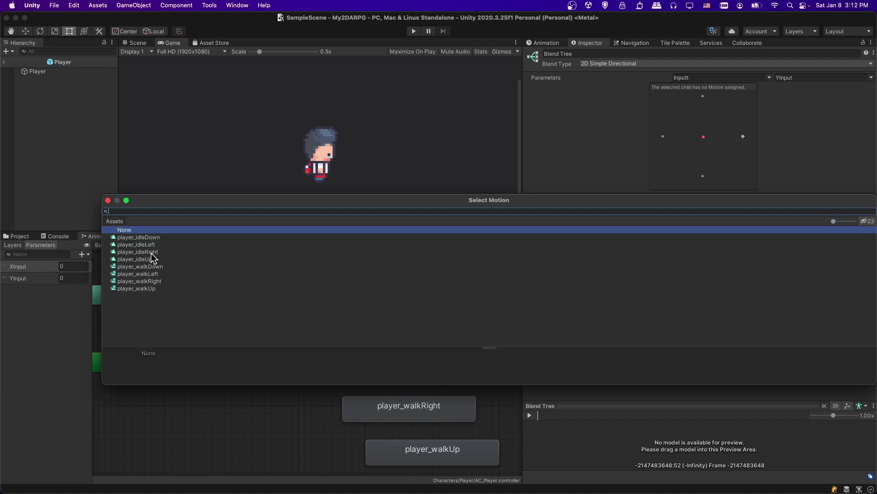
click(155, 281)
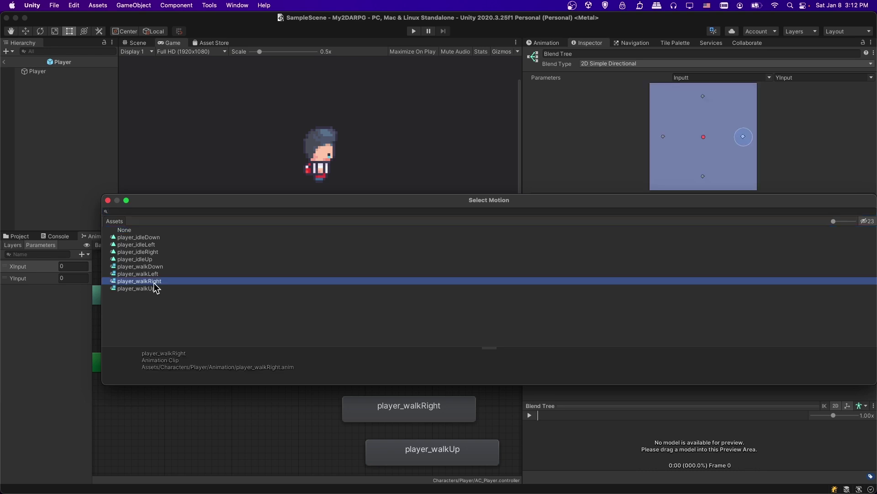
double_click(155, 283)
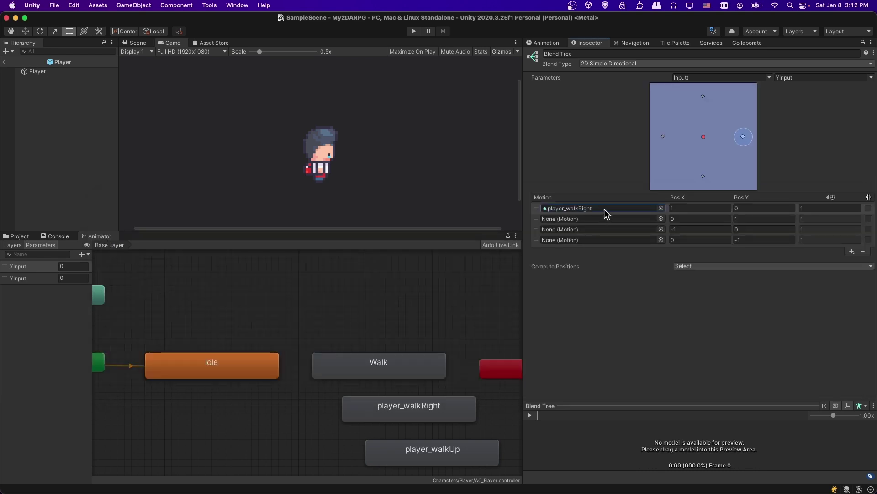
Assign player_walkUp, player_walkLeft and player_walkDown to the blend tree motions at positions (0, 1), (-1, 0) and (0, -1)
click(661, 219)
double_click(159, 301)
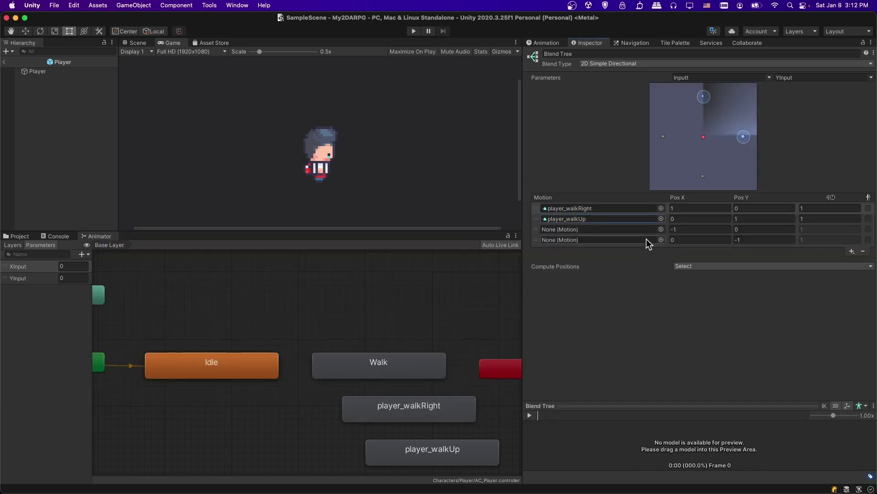
click(661, 229)
double_click(172, 297)
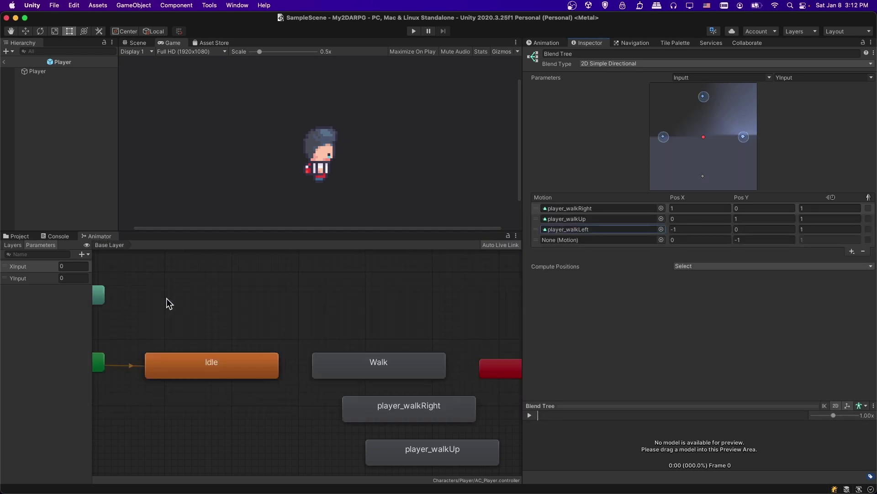
click(661, 240)
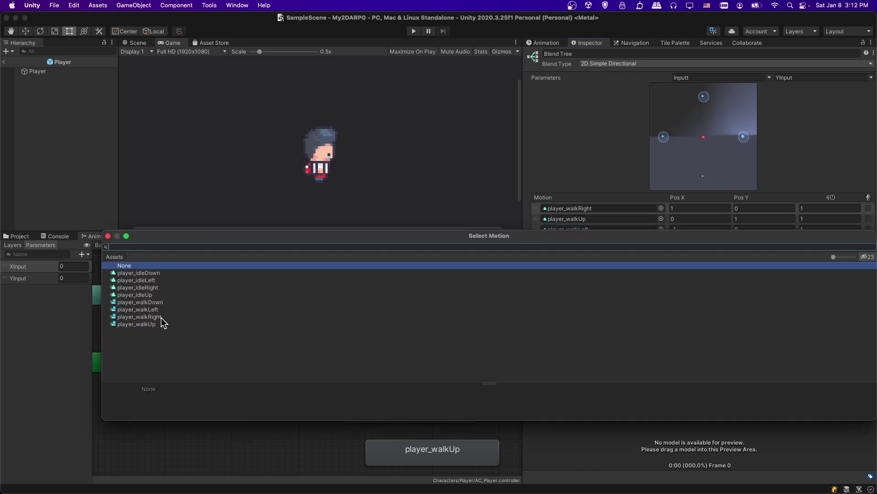
double_click(165, 303)
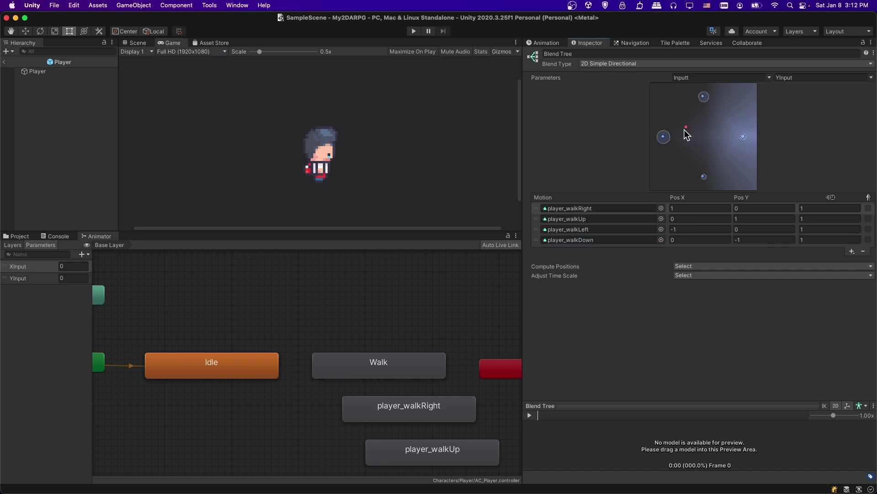
Set the blend tree's horizontal parameter to XInput, keeping YInput as the vertical parameter
drag(703, 114, 706, 135)
click(710, 78)
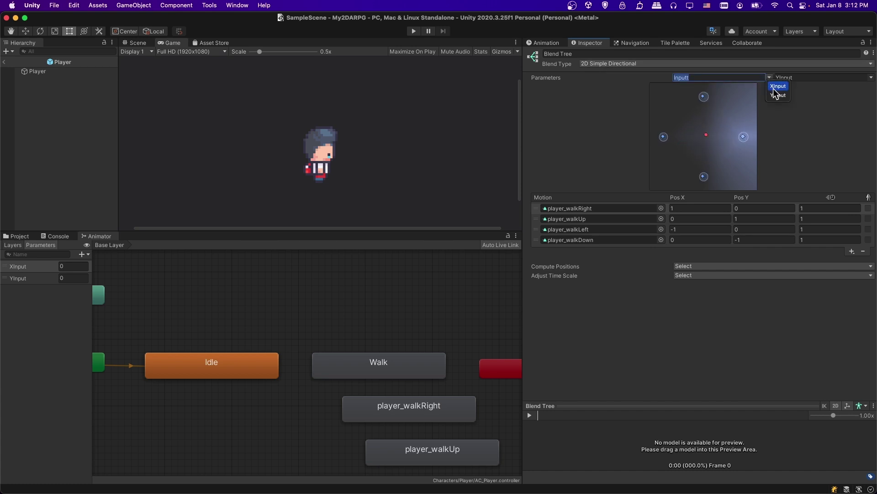
click(777, 87)
click(756, 77)
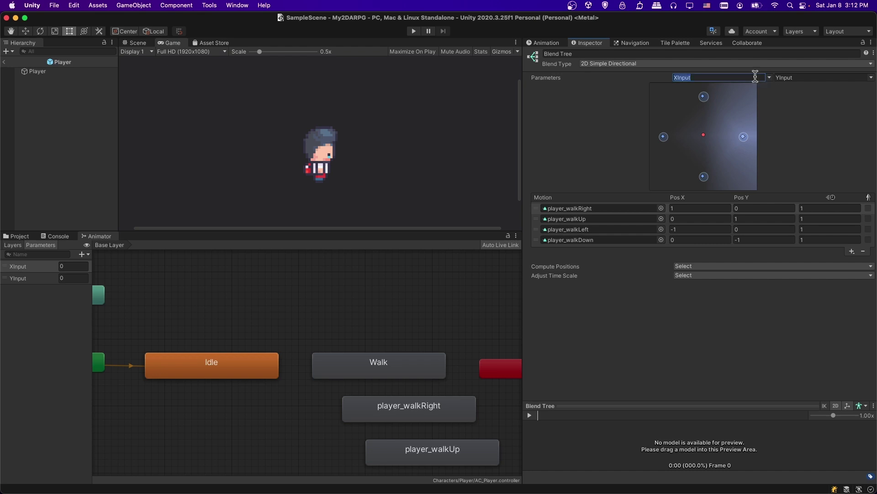
click(818, 78)
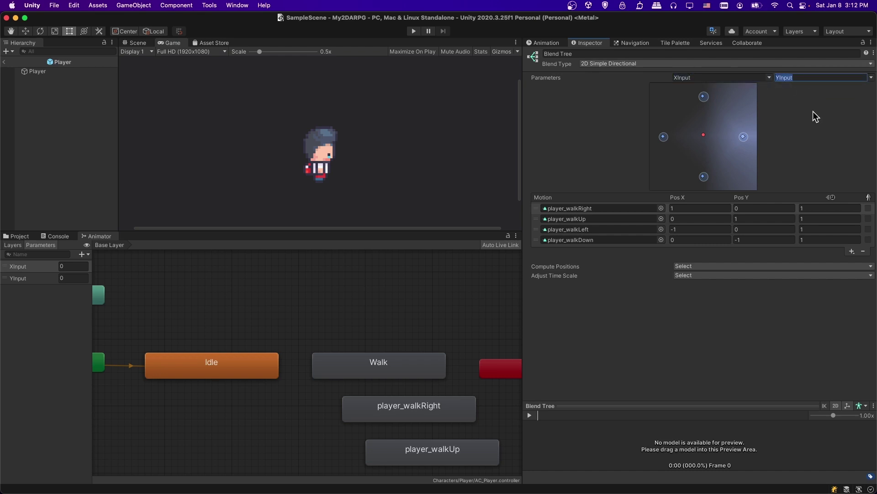
Open the Player's PlayerController script for editing in Visual Studio Code
click(358, 249)
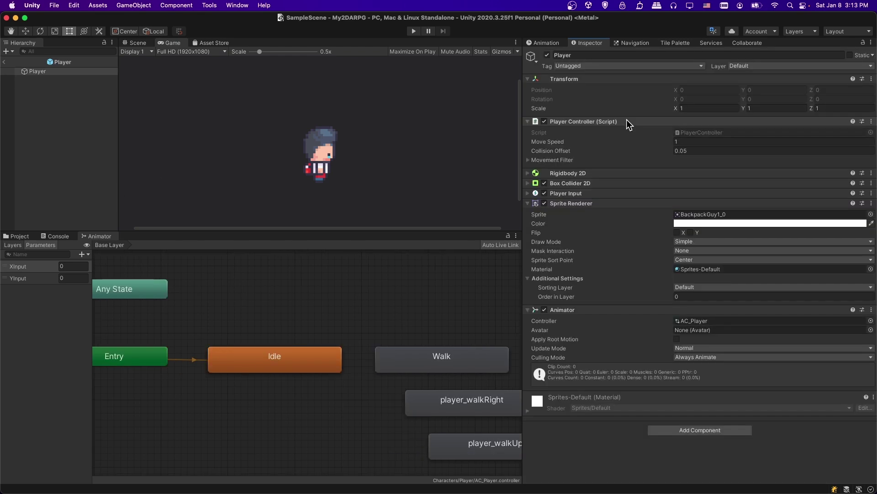
click(872, 121)
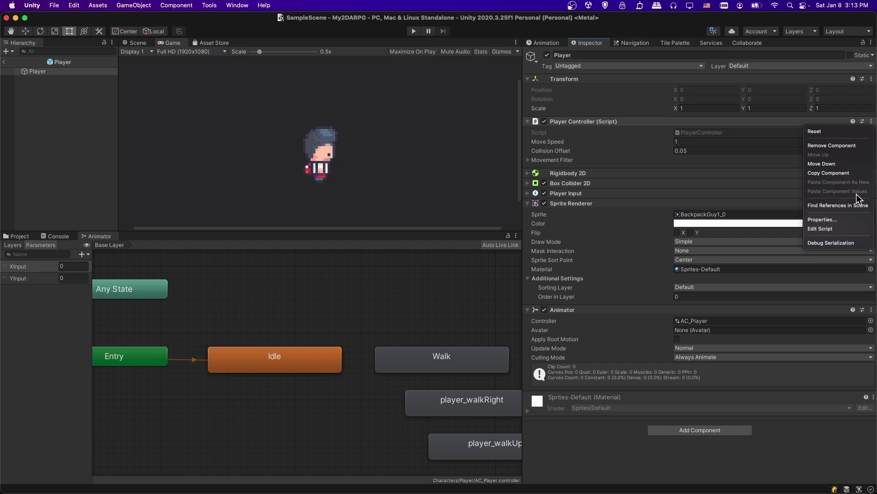
click(849, 230)
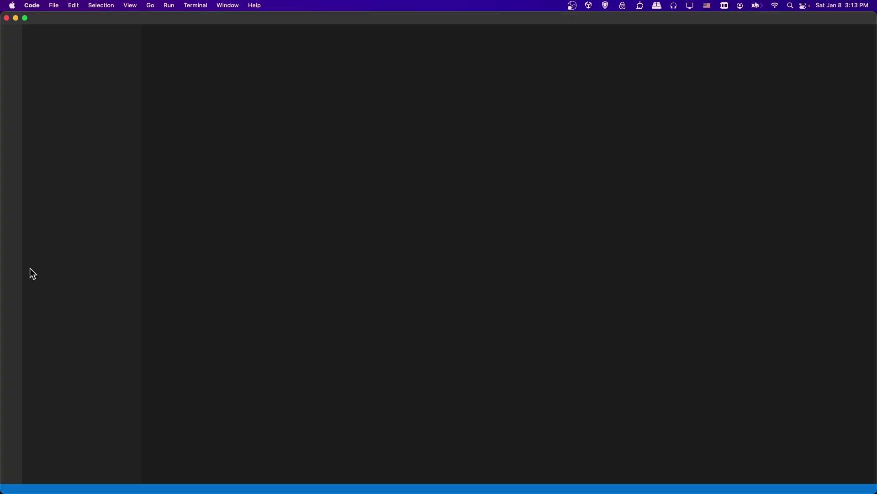
Examine how the OnMove method reads moveInput and passes its x and y values to the animator's XInput and YInput
scroll(328, 339, down, 10)
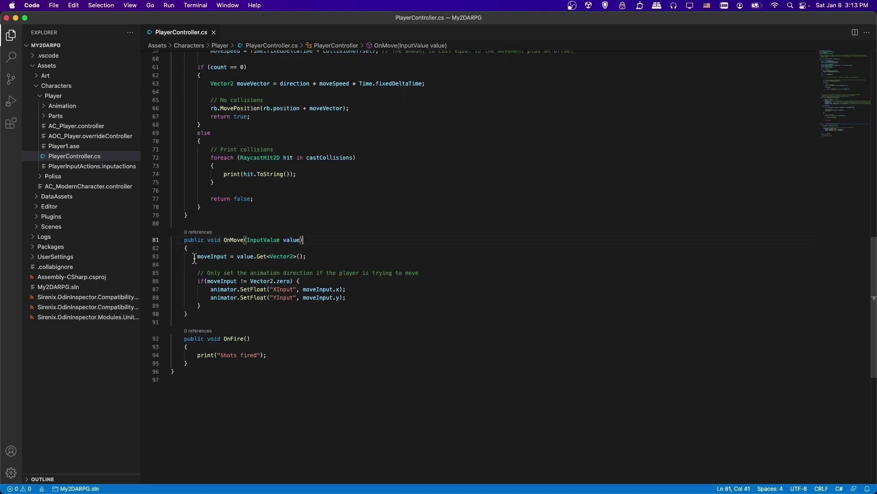
click(238, 256)
drag(238, 255, 314, 257)
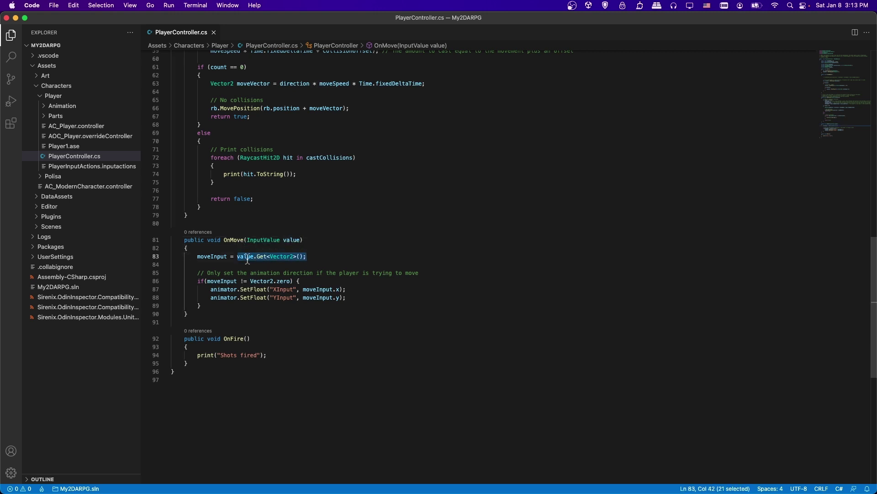
click(200, 257)
click(228, 258)
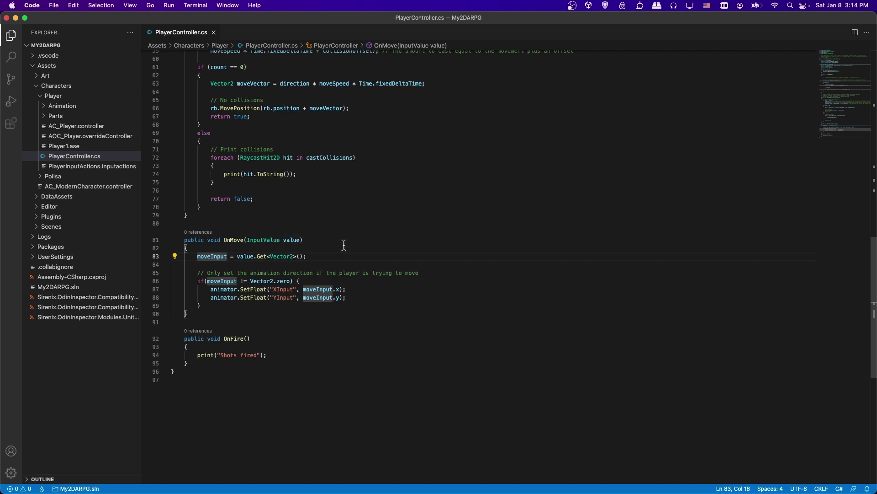
drag(194, 256, 227, 255)
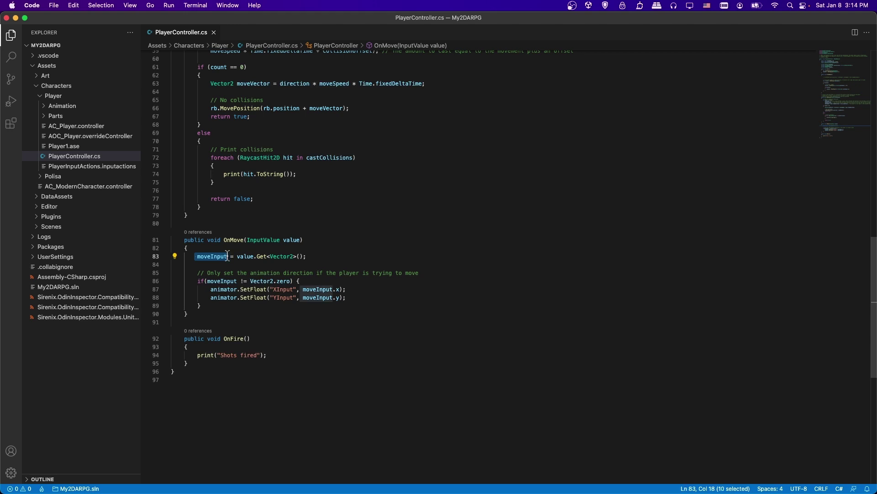
click(228, 256)
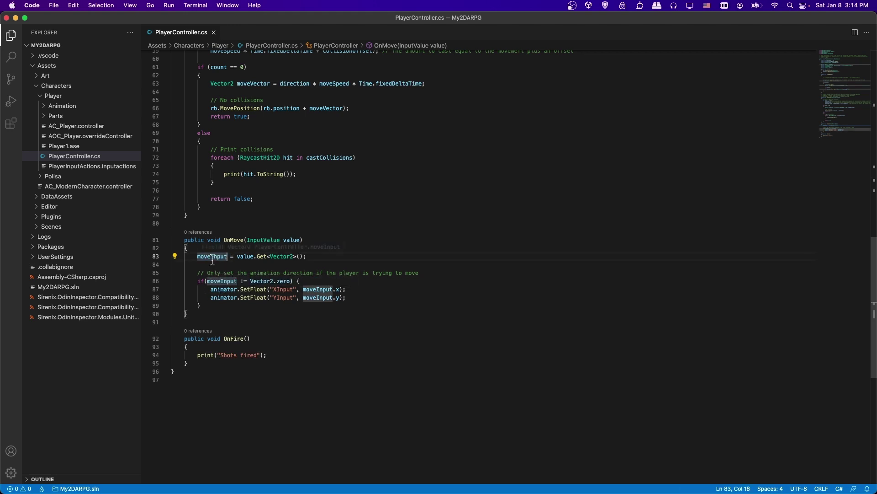
drag(303, 288, 340, 289)
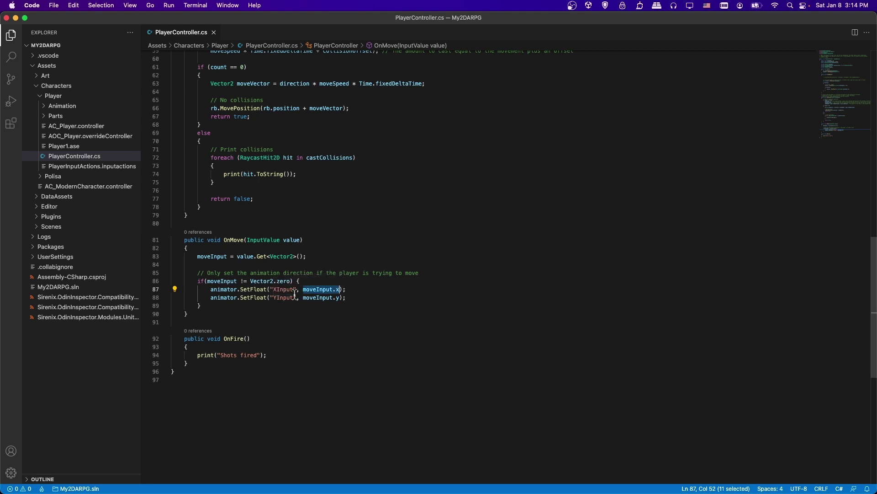
Examine where the PlayerController script declares the animator variable, fetches it in Start and uses it in OnMove
click(221, 289)
scroll(407, 254, up, 10)
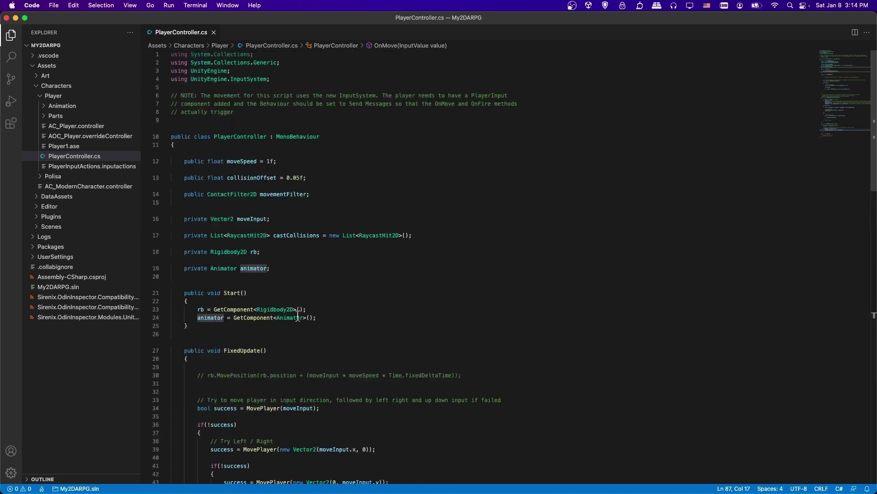
scroll(314, 316, down, 2)
scroll(315, 316, down, 10)
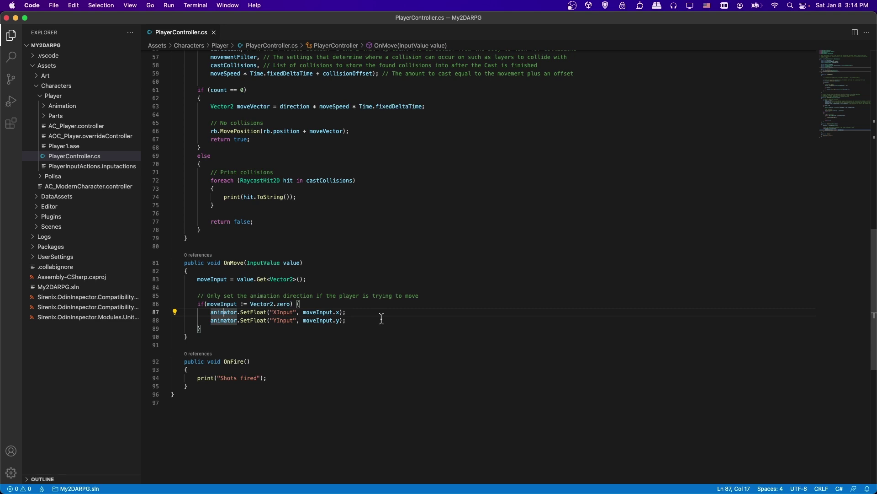
Switch to Unity and delete the stand-alone player_walkRight, player_walkUp, player_walkLeft and player_walkDown states from the Animator graph
key(super+Tab)
scroll(304, 337, down, 5)
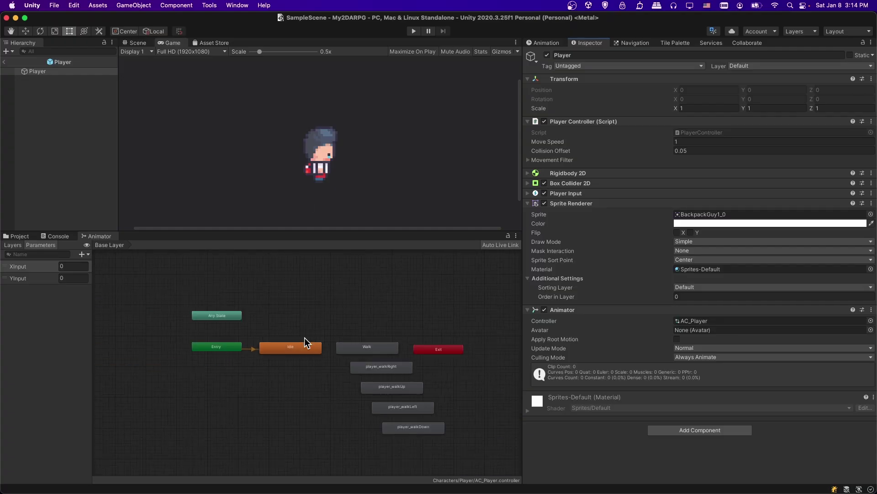
scroll(360, 361, up, 3)
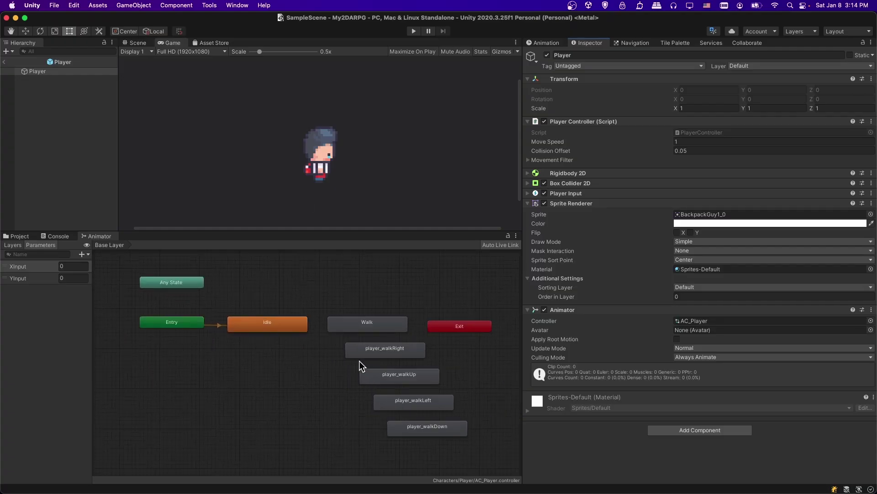
click(265, 312)
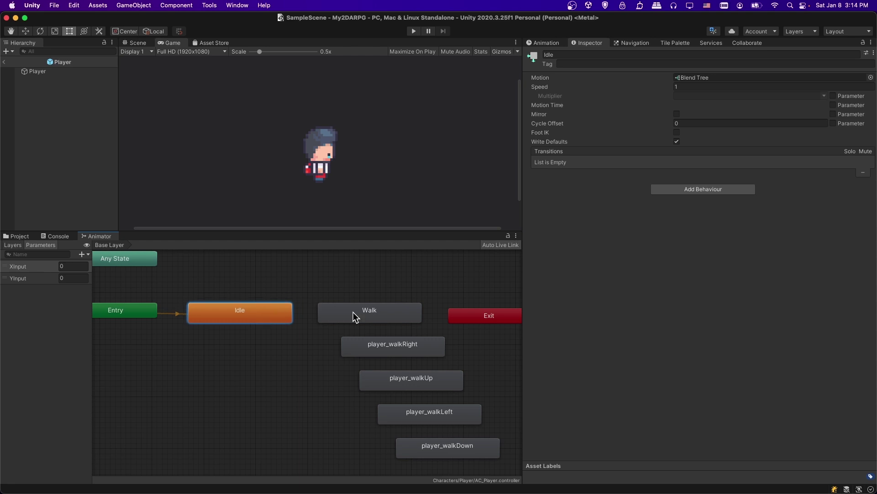
mouse_move(353, 312)
mouse_down()
mouse_move(354, 303)
mouse_move(356, 314)
mouse_up()
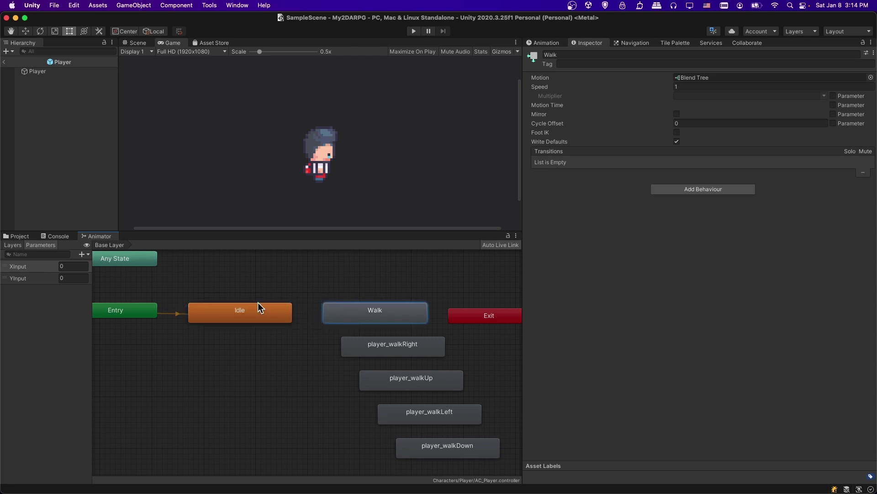
click(294, 353)
middle_drag(294, 352, 242, 340)
drag(262, 328, 429, 451)
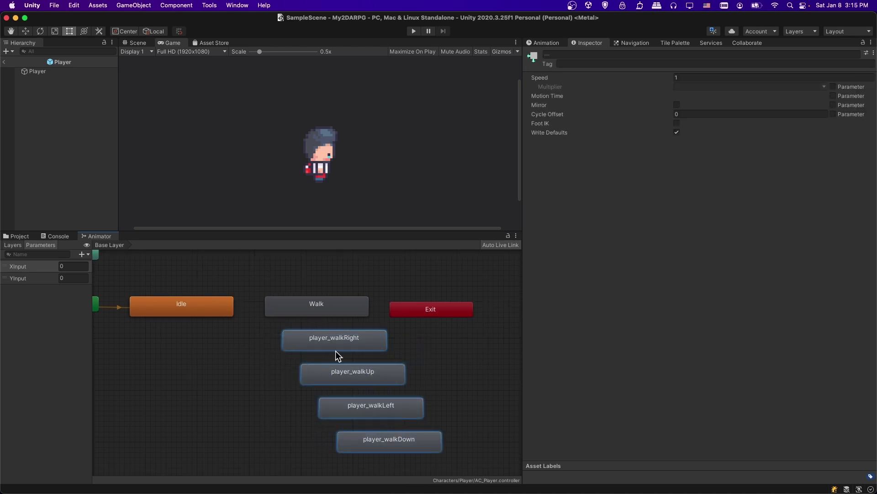
key(Delete)
Create a transition from the Idle state to the Walk state and another from Walk back to Idle
click(316, 314)
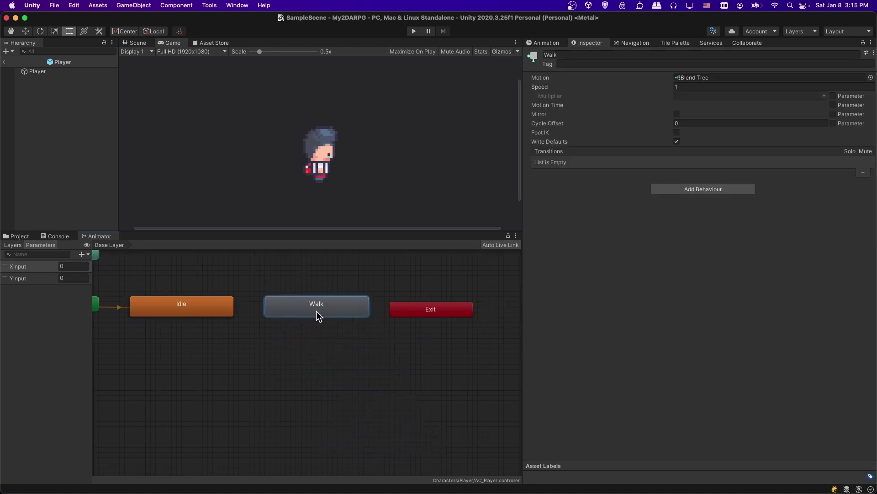
middle_drag(253, 307, 313, 309)
click(269, 305)
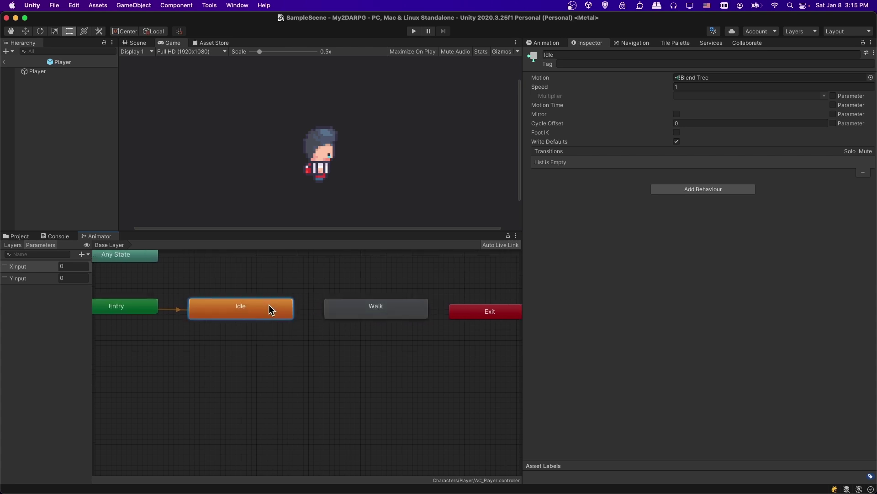
right_click(269, 305)
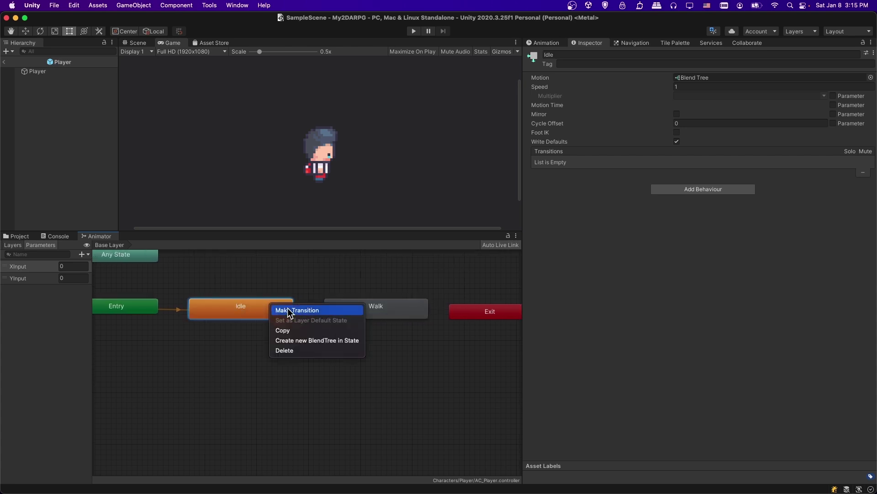
click(287, 308)
click(345, 307)
right_click(346, 307)
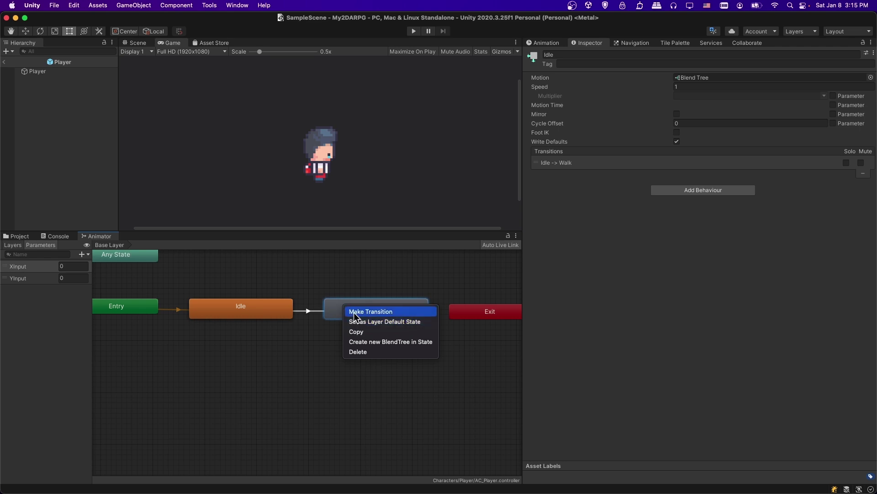
click(355, 314)
click(258, 302)
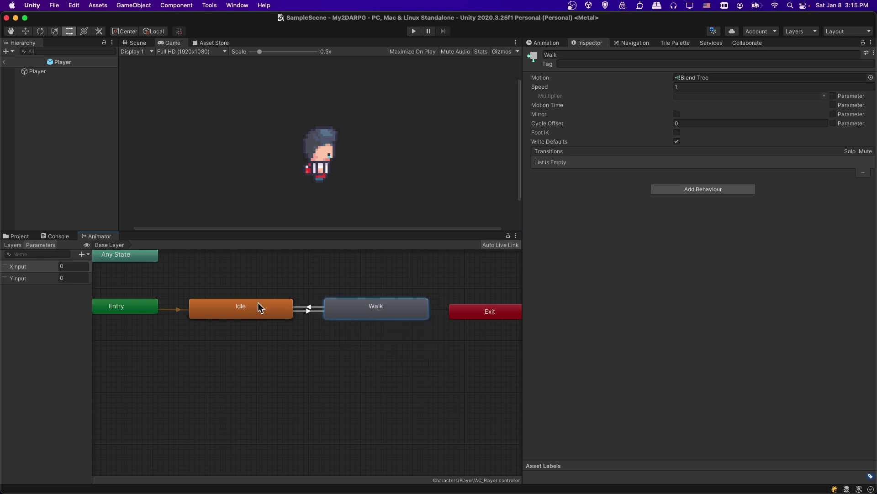
Add a condition to the Idle -> Walk transition and open its parameter choices
click(308, 310)
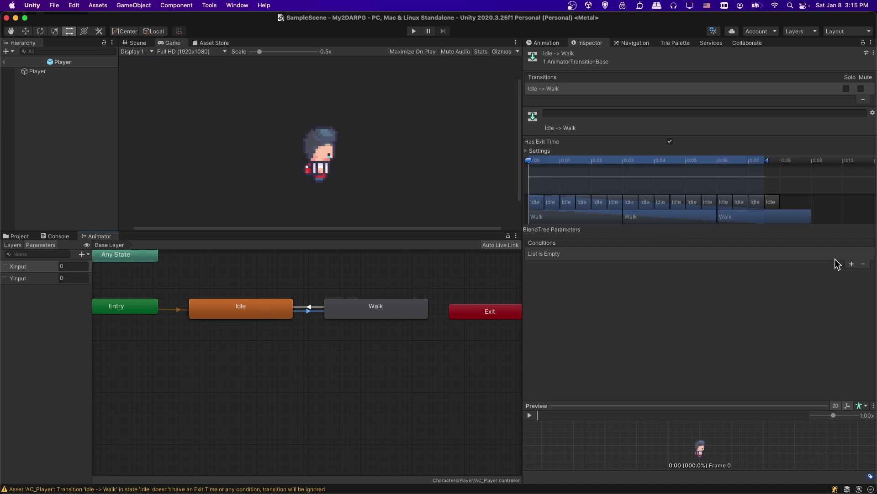
click(853, 265)
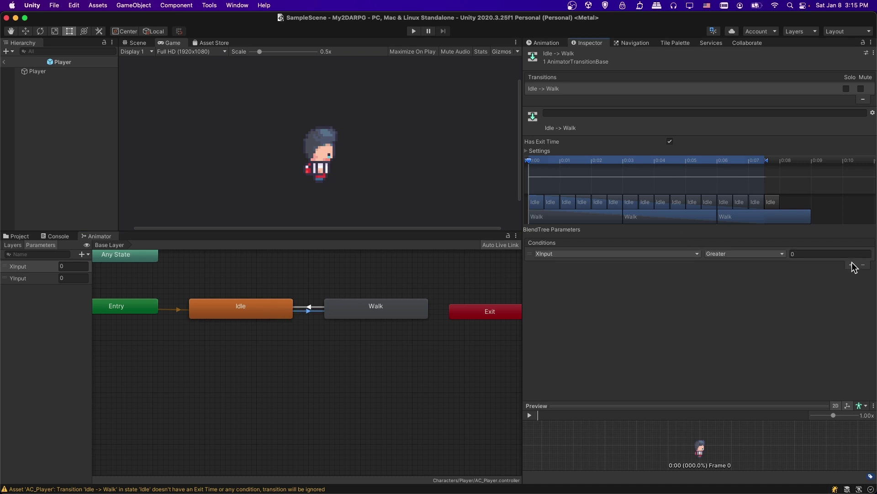
click(635, 254)
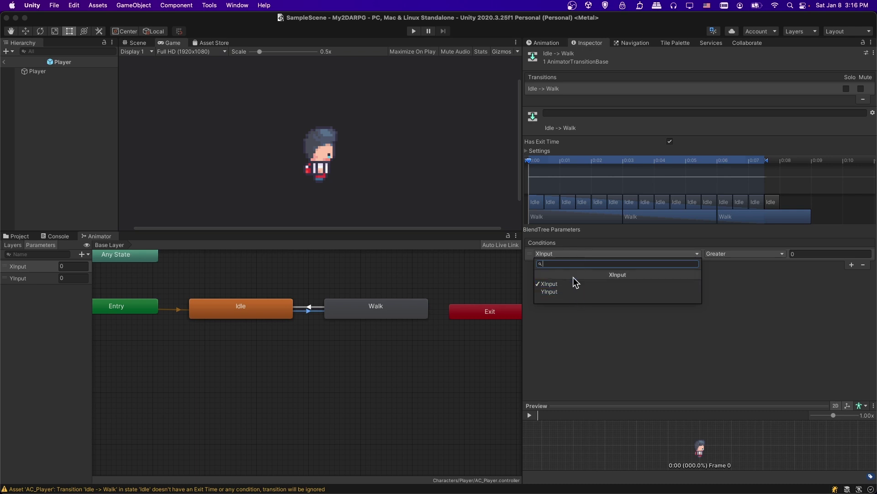
Create a Bool animator parameter named isWalking and use it as the Idle -> Walk condition with the value true
click(82, 255)
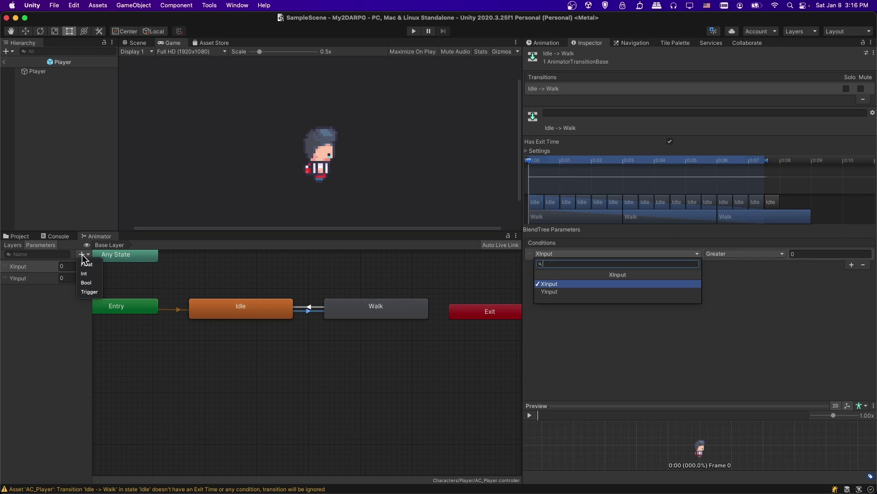
click(87, 283)
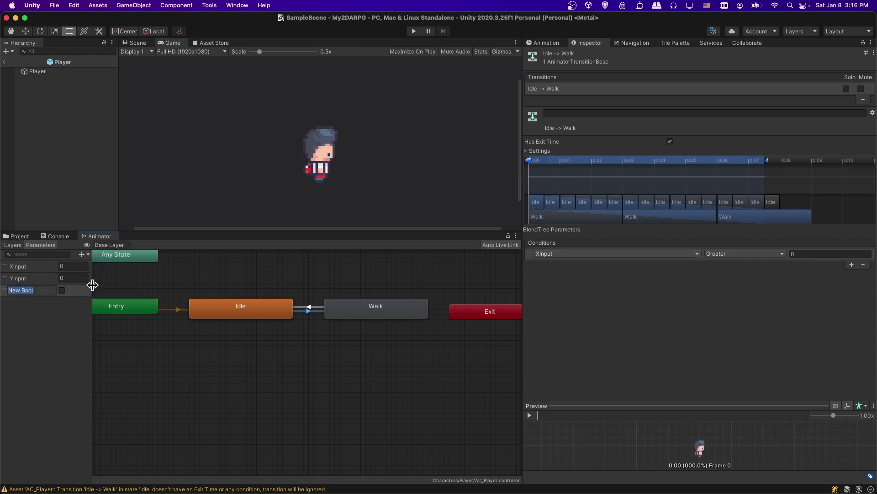
text(isWalking)
key(Return)
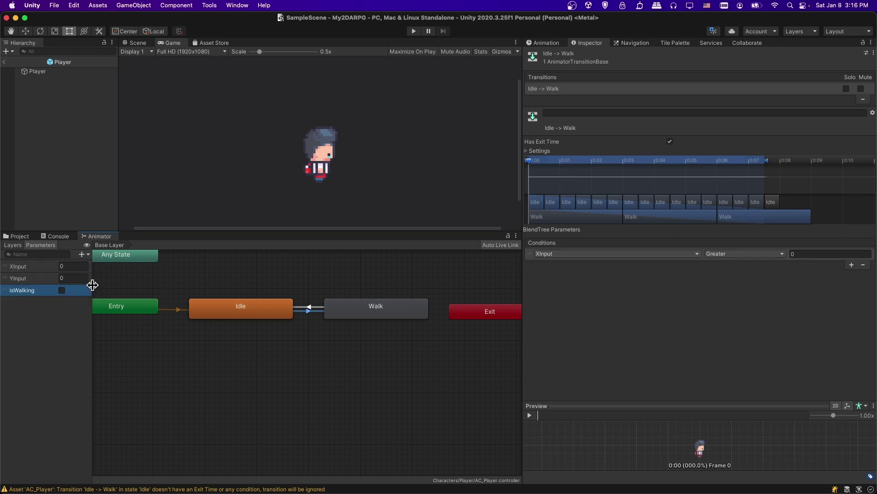
click(568, 255)
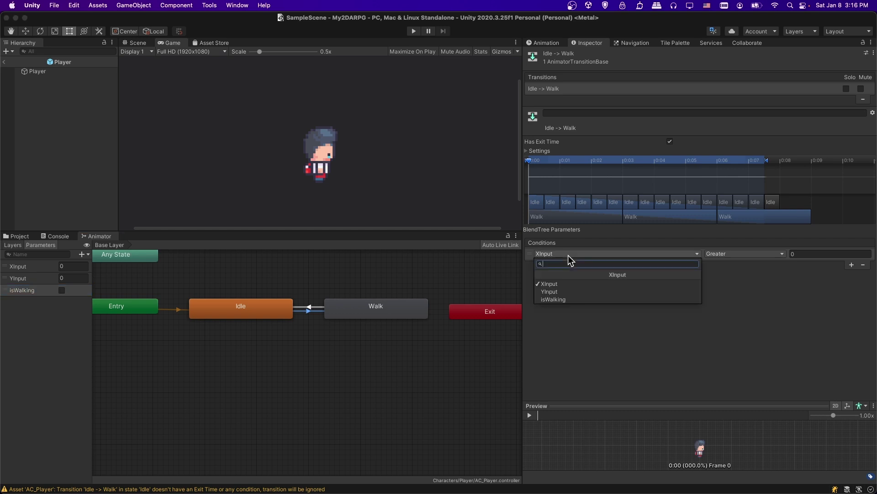
click(573, 302)
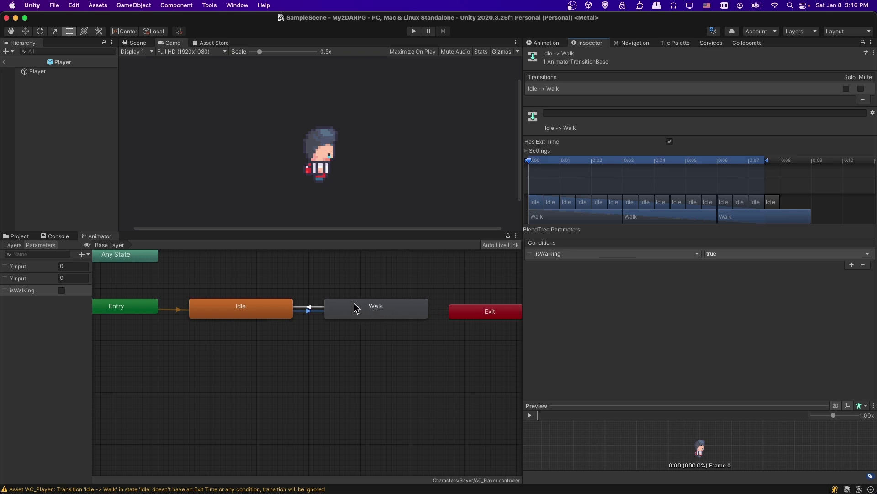
Add a condition to the Walk -> Idle transition that requires isWalking to be false
click(312, 308)
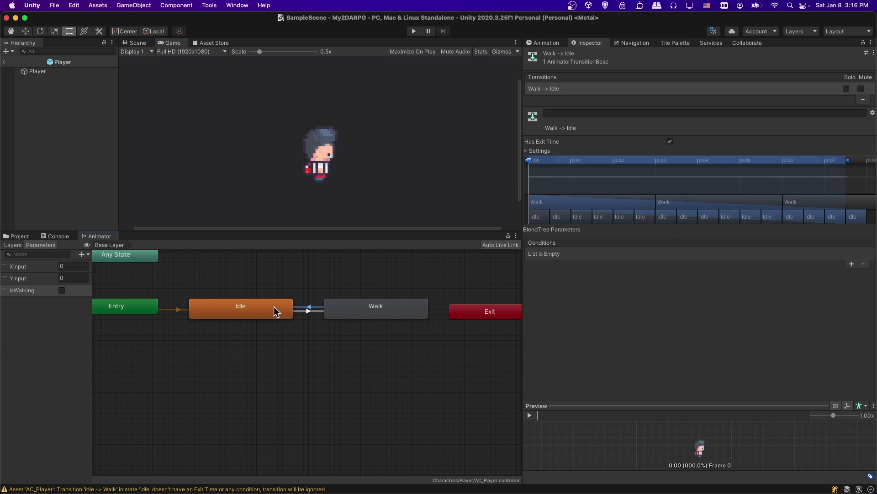
click(852, 264)
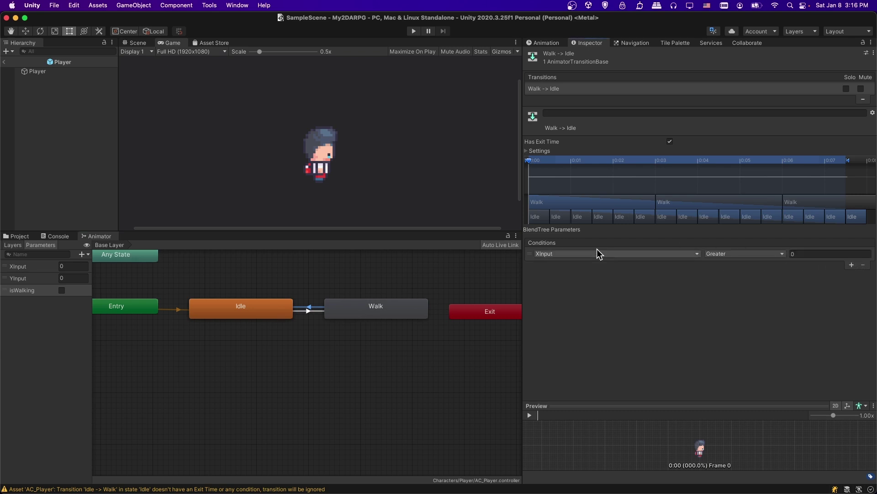
click(596, 252)
click(563, 300)
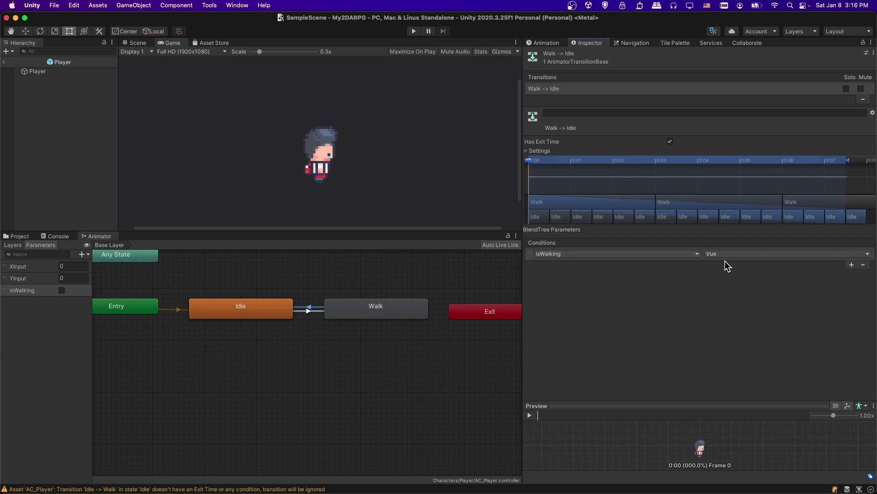
click(726, 255)
click(728, 265)
Switch to Visual Studio Code and examine the MovePlayer method's bool return type and its calls in FixedUpdate
key(super+Tab)
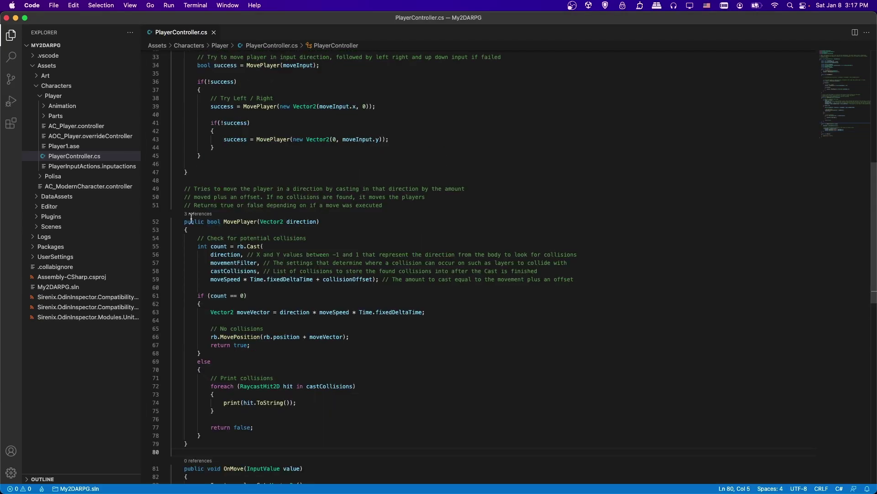
drag(224, 221, 256, 219)
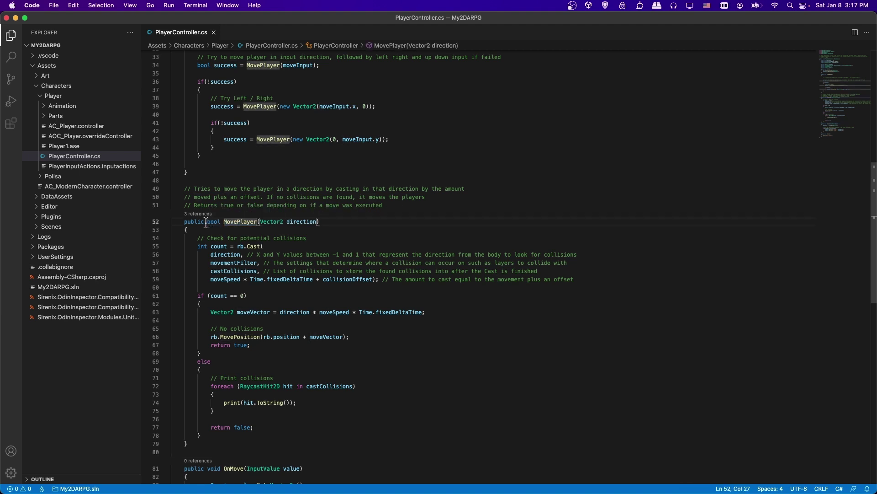
drag(207, 222, 223, 224)
scroll(223, 224, up, 2)
Insert an if(moveInput != Vector2.zero) block in FixedUpdate above the code that tries to move the player
click(201, 86)
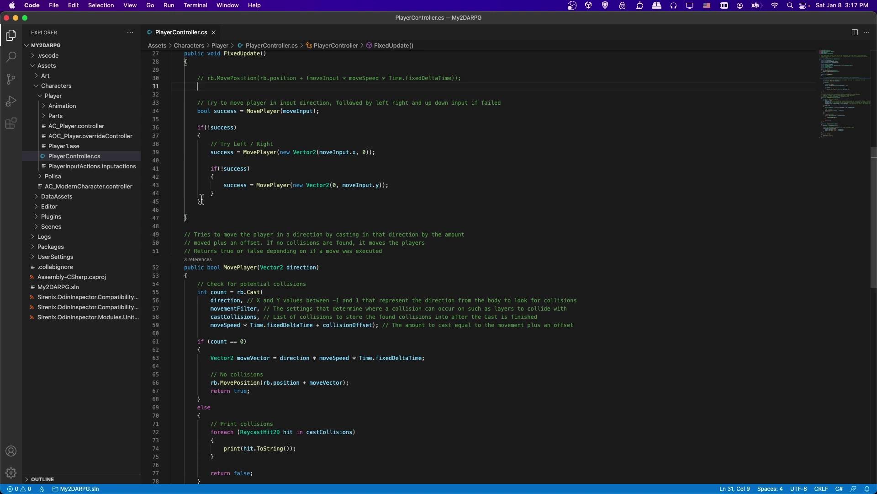
click(206, 94)
text(if()
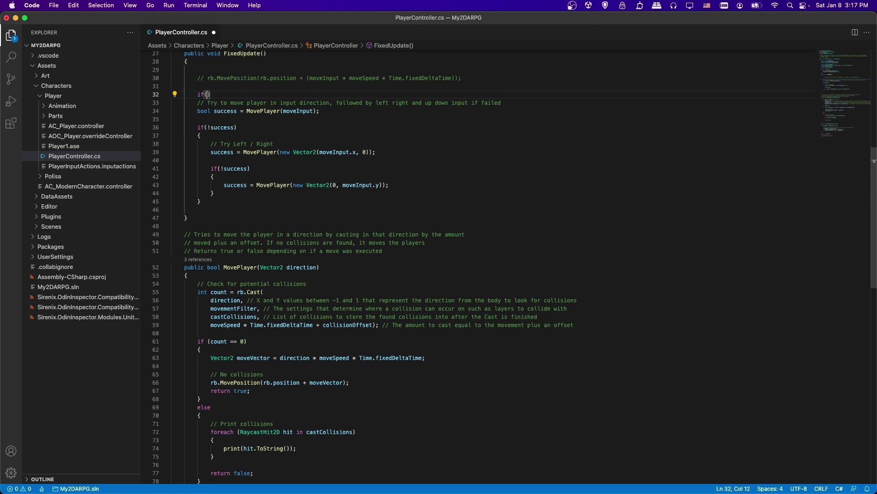
scroll(274, 173, up, 5)
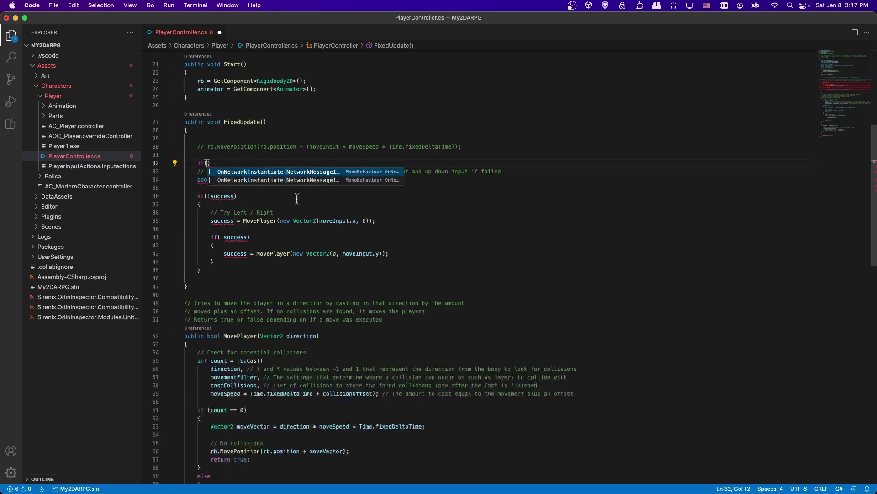
scroll(240, 99, up, 1)
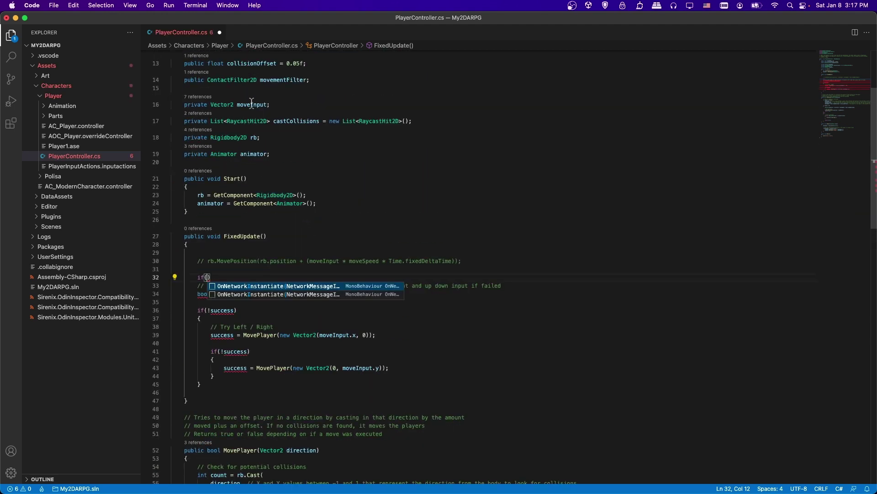
text(moveInput)
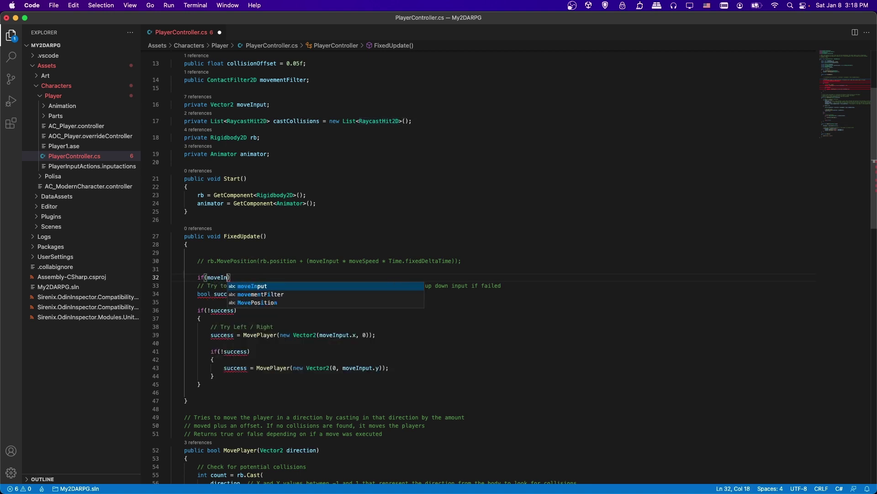
text( != )
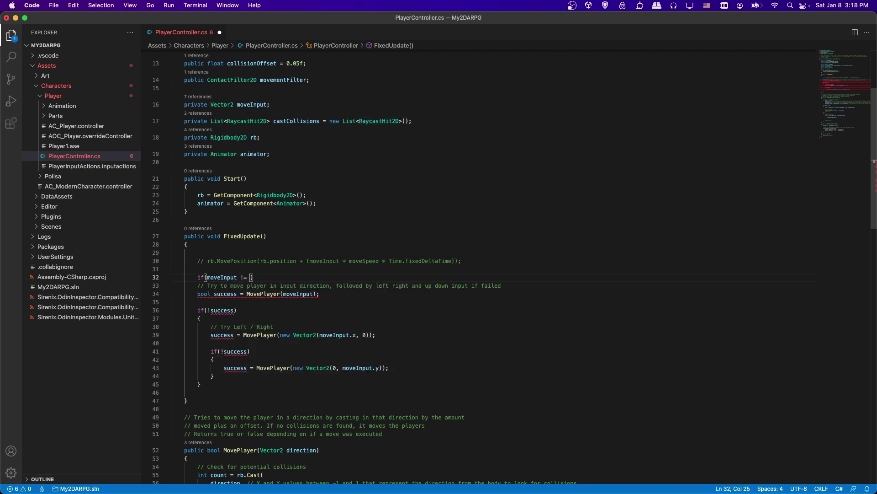
text(Vector2.zero)
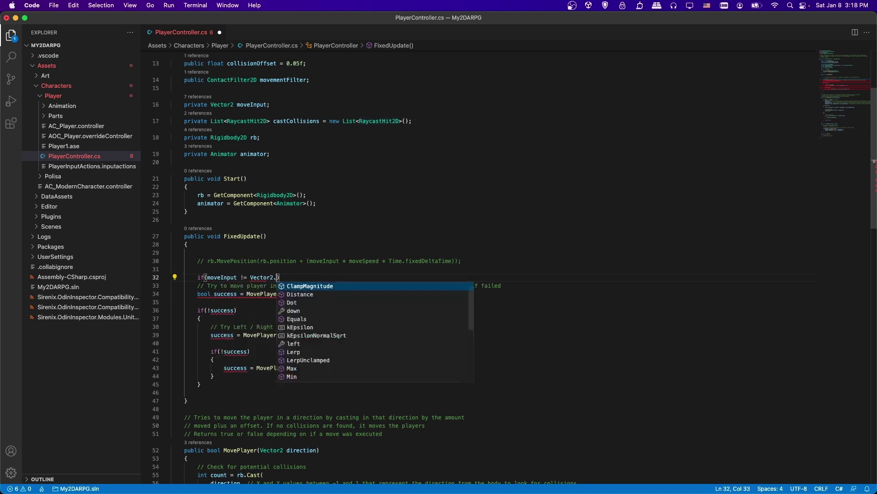
text(){)
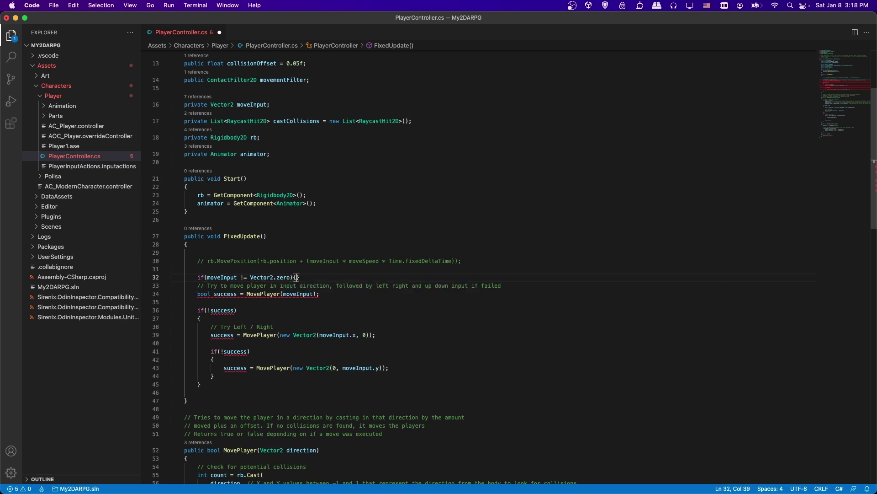
key(Return)
Move the existing MovePlayer comment, call and fallback checks inside the new if block and save the script
drag(207, 407, 197, 301)
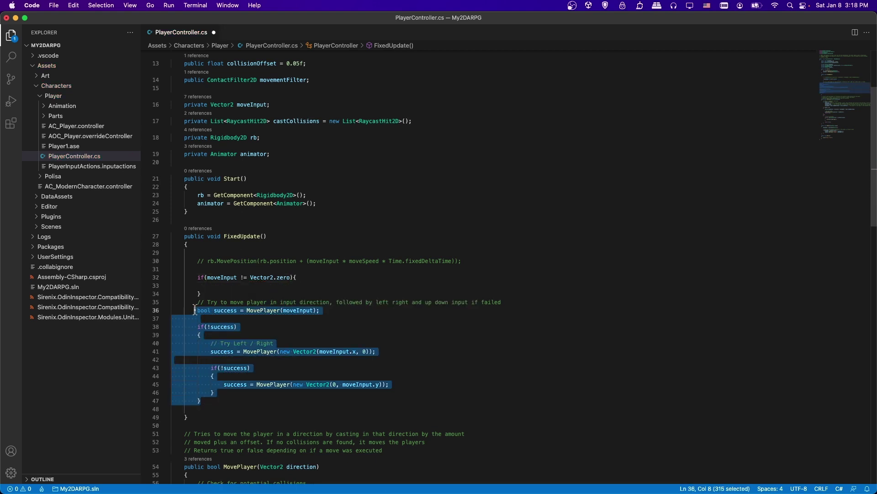
key(ctrl+x)
key(Up)
key(Up)
key(ctrl+v)
key(ctrl+s)
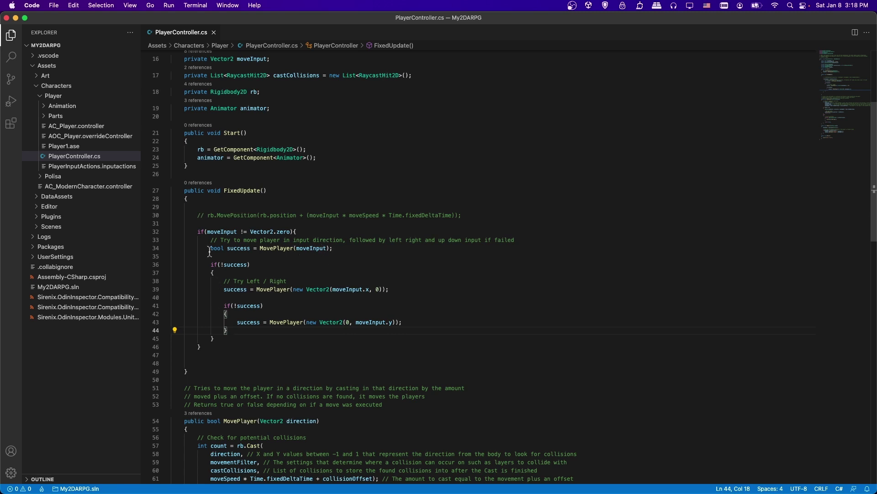
Add two blank lines below the outer if(!success) block in FixedUpdate and review the moveInput.x and moveInput.y fallback calls
drag(200, 230, 337, 341)
click(337, 341)
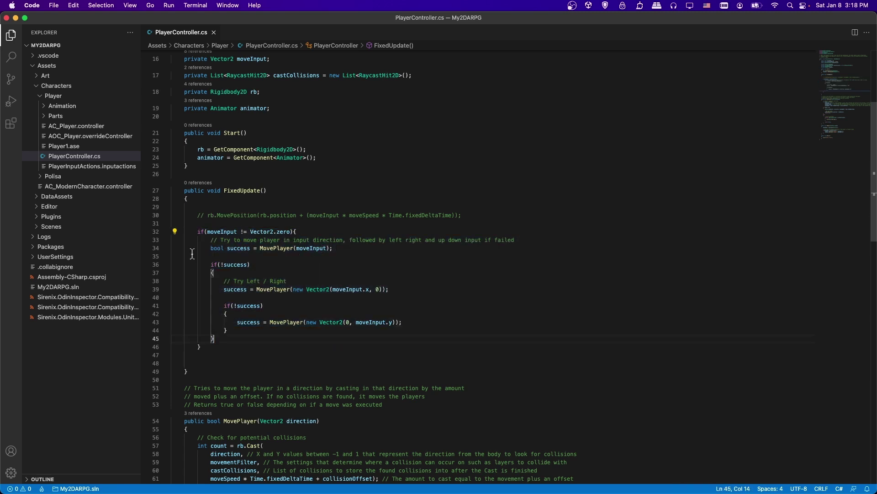
drag(221, 248, 288, 338)
click(288, 338)
key(Return)
key(Return)
scroll(331, 228, down, 1)
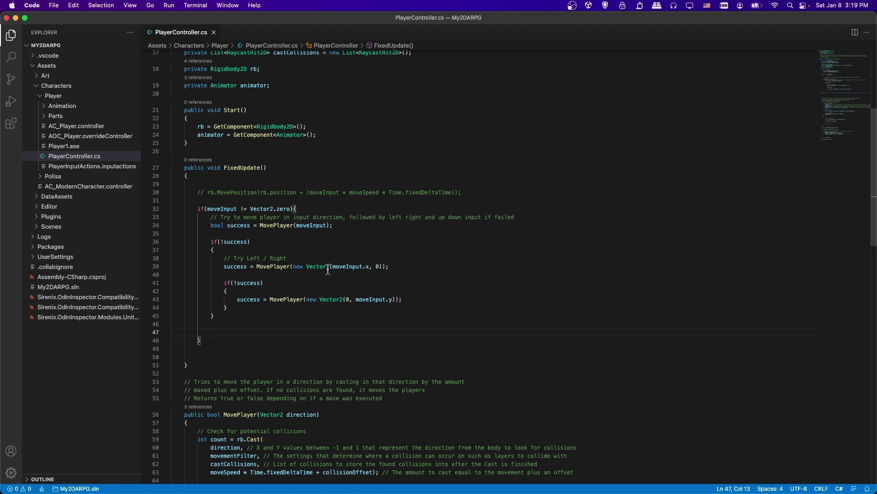
drag(333, 266, 370, 266)
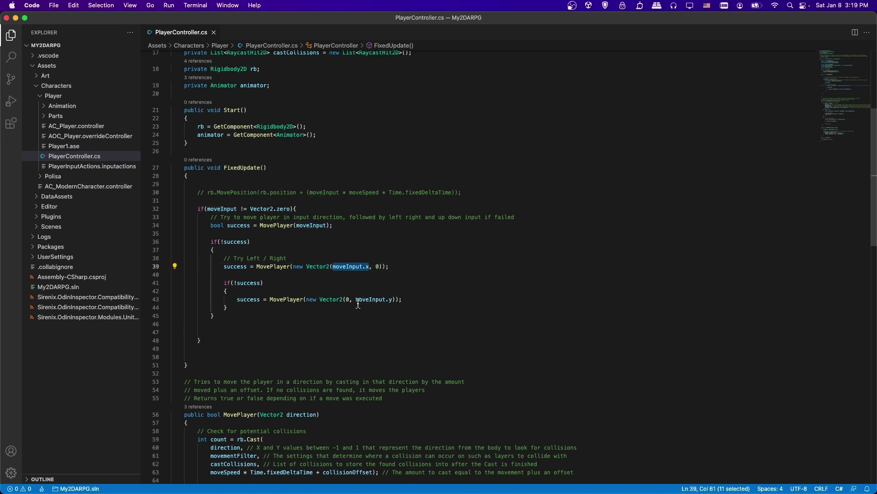
drag(356, 298, 393, 299)
click(391, 297)
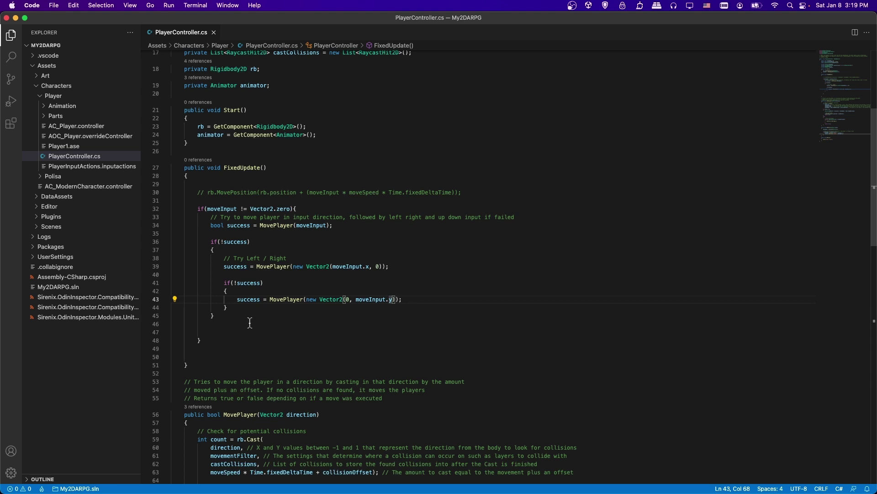
Add animator.SetBool("isMoving", success); below the fallback checks inside the moveInput if block and save the script
click(250, 323)
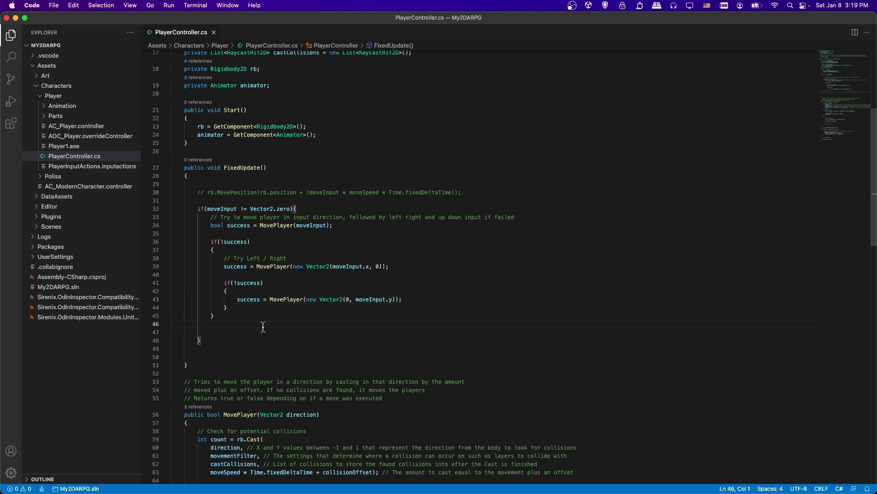
key(Return)
key(Tab)
key(Tab)
key(Tab)
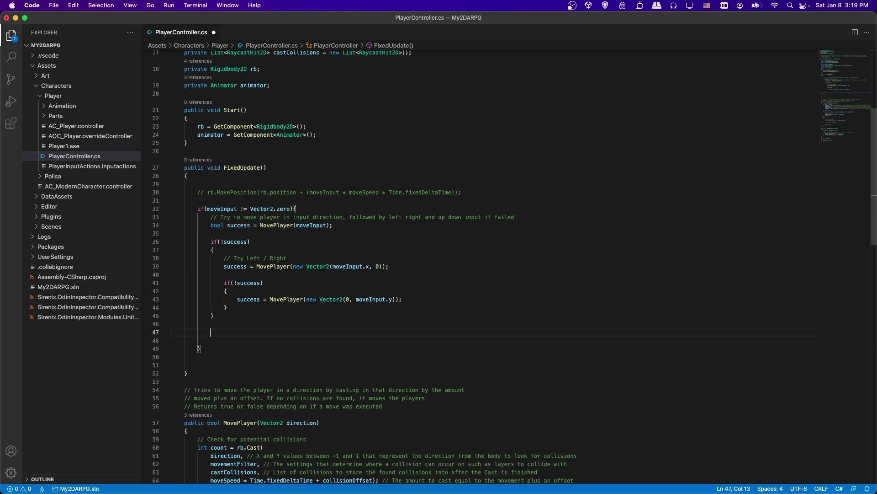
text(animator)
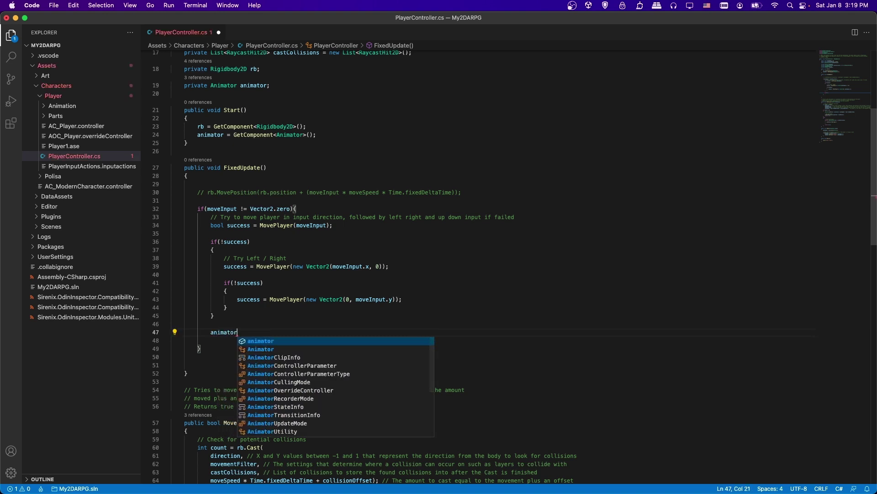
text(.setBool)
key(Tab)
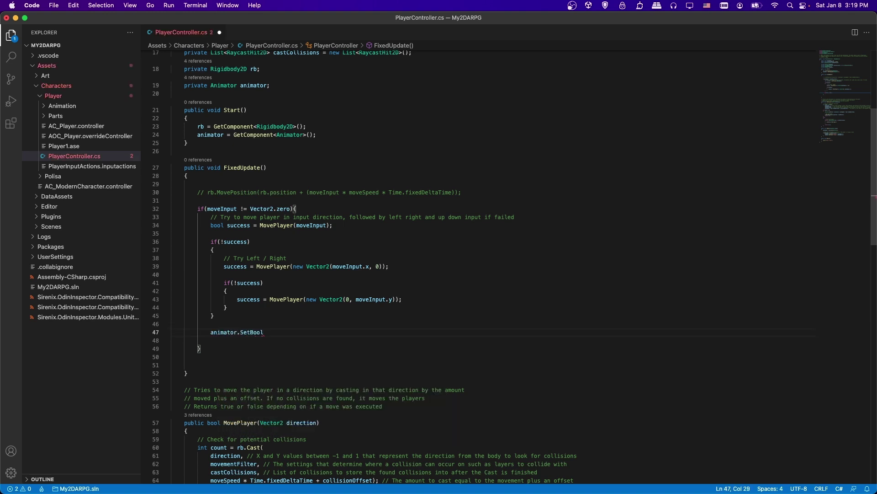
text(("is)
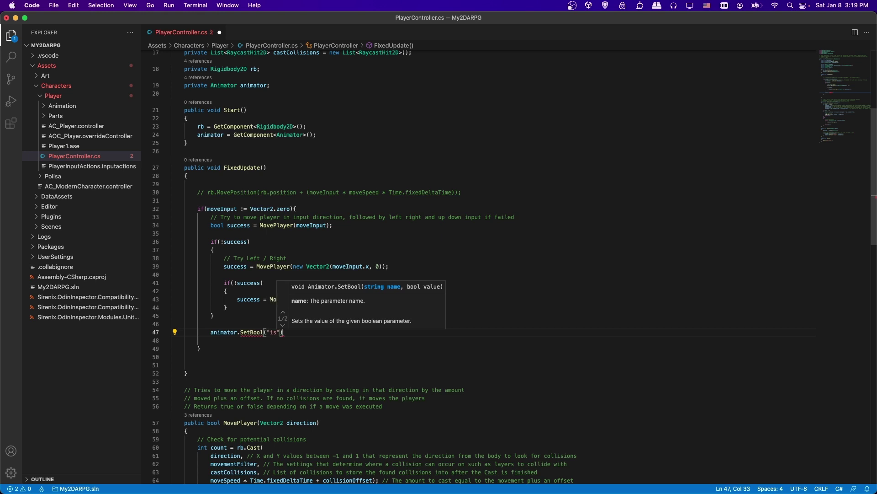
text(Moving", )
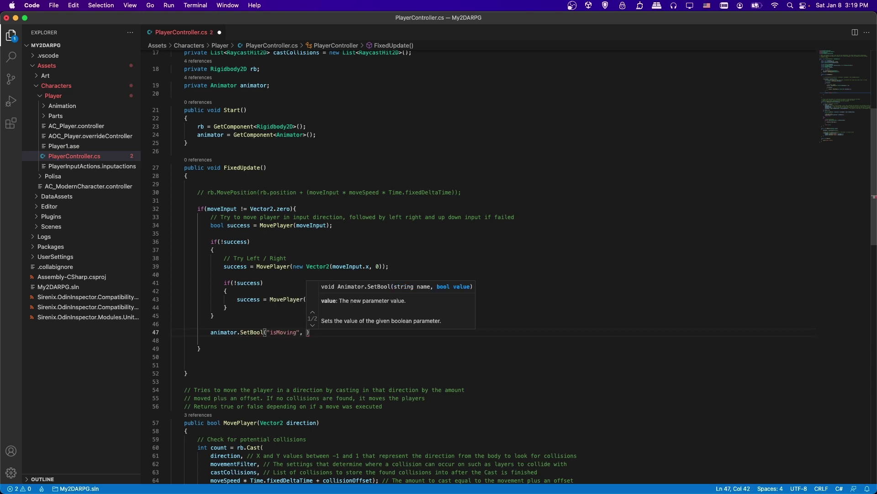
text(s)
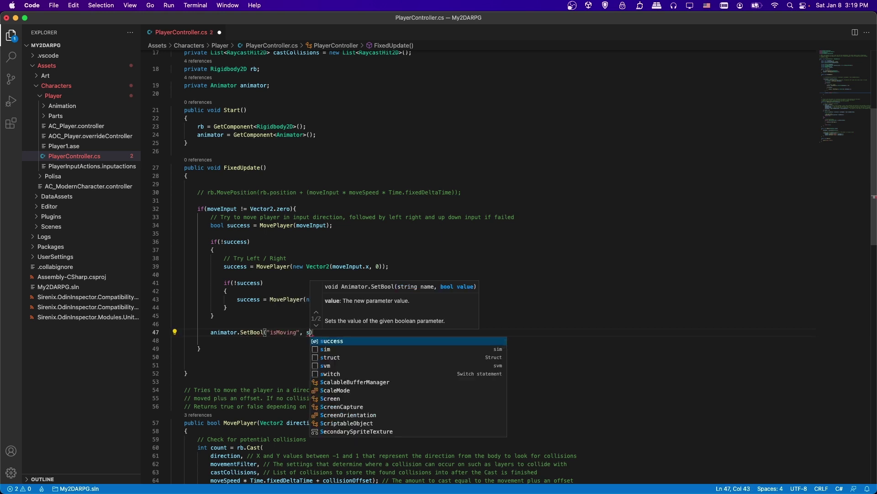
text(uccess)
key(End)
text(;)
key(super+s)
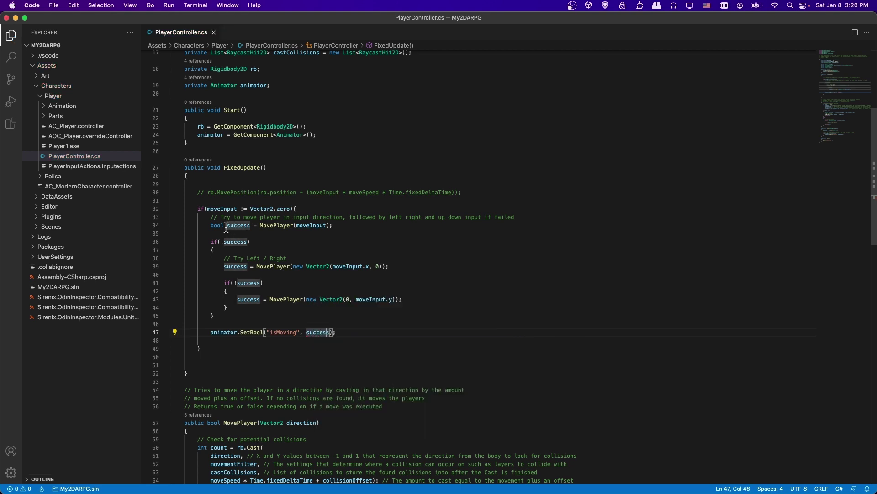
Remove the empty line between the animator.SetBool call and the closing brace of the moveInput if block
drag(309, 333, 340, 336)
click(292, 333)
click(307, 333)
click(330, 333)
click(357, 333)
key(BackSpace)
Add an else block to the moveInput check containing animator.SetBool("isMoving", false); and save the script
click(374, 338)
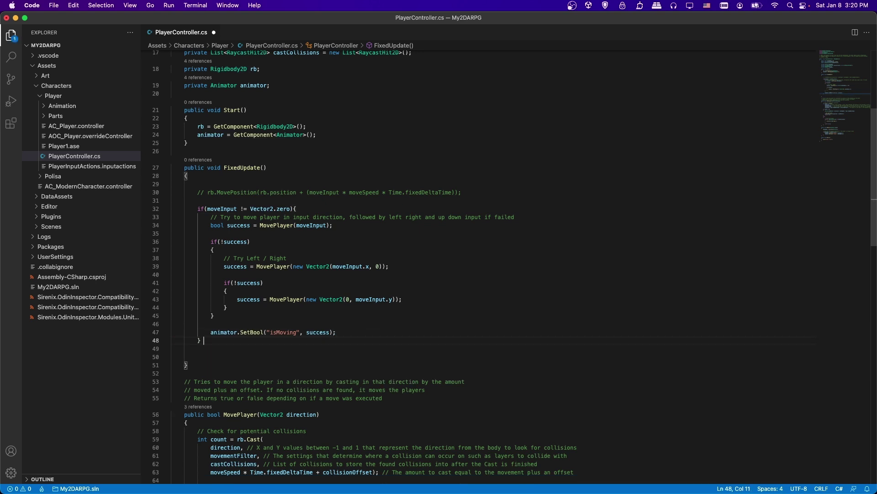
text(else{)
key(Return)
text(animator.)
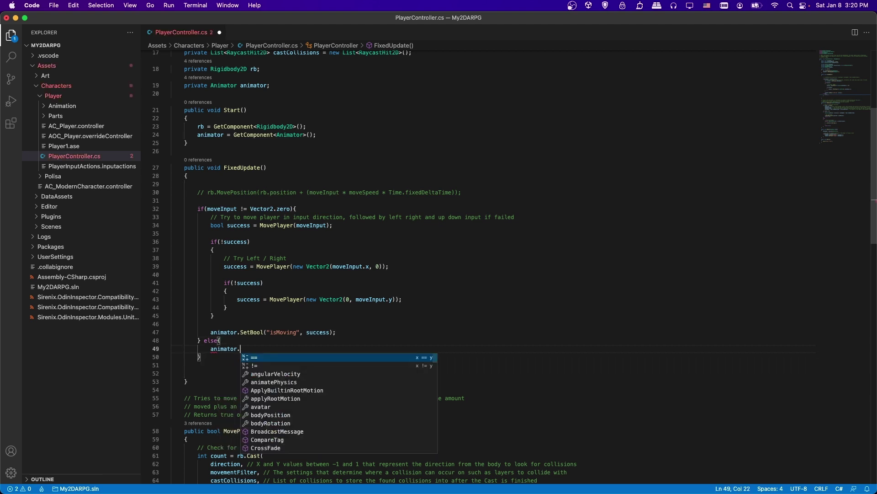
text(SetBool("isMov)
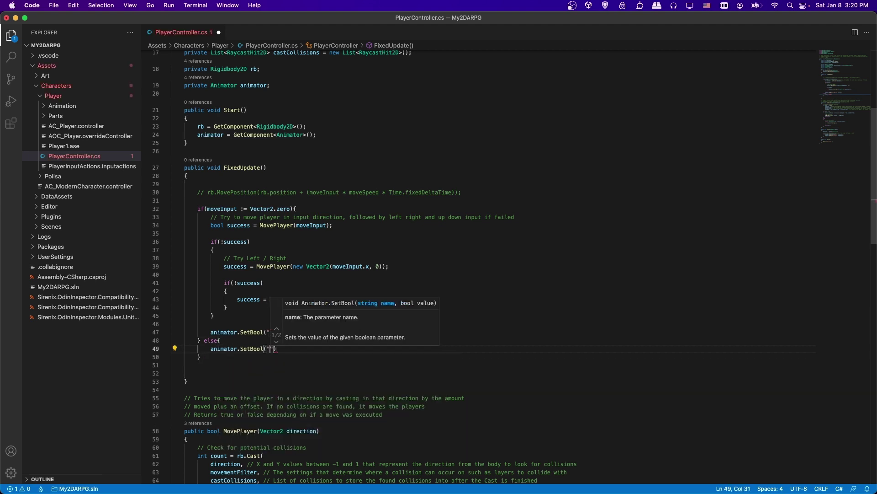
text(ing", false);)
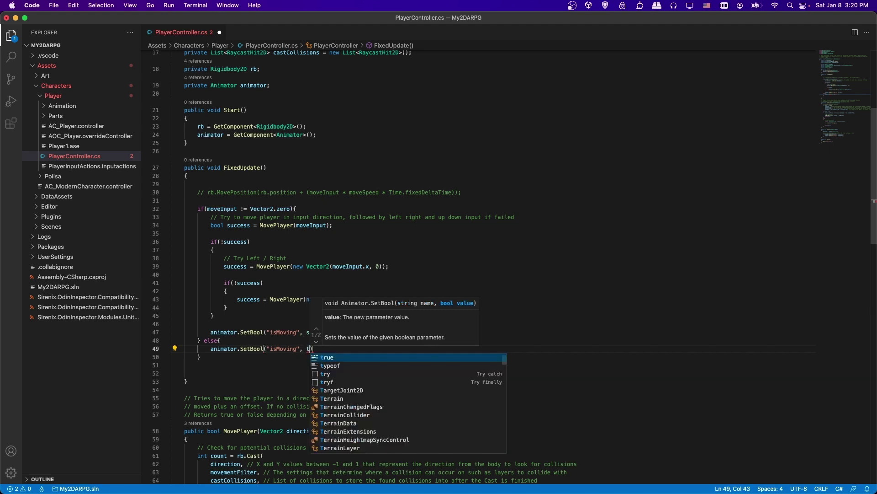
key(super+s)
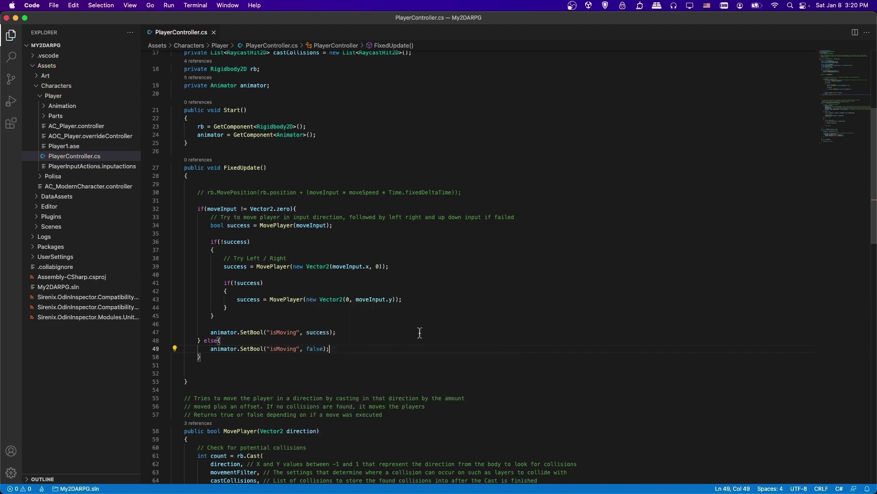
Put the else keyword on its own line below the if block's closing brace
click(202, 340)
key(Return)
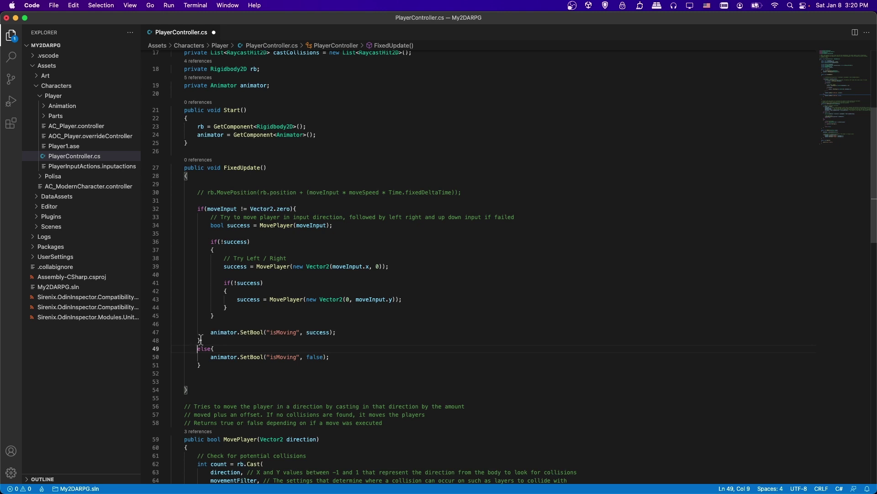
click(325, 356)
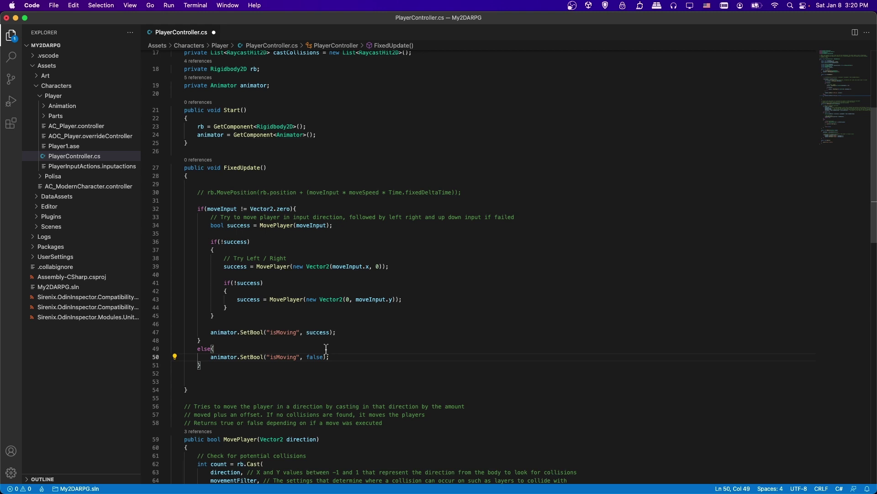
scroll(328, 349, down, 1)
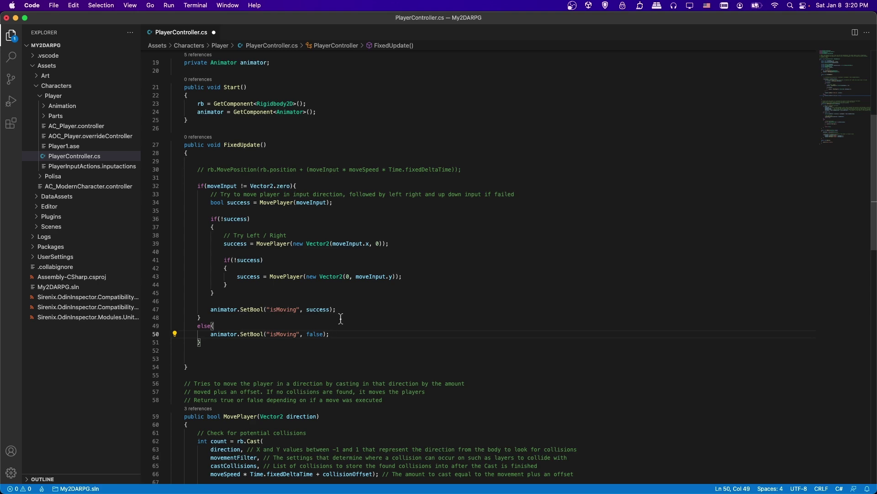
Switch to Unity, select the Walk -> Idle transition, and play-test the player's movement in all four directions before stopping the game
key(super+Tab)
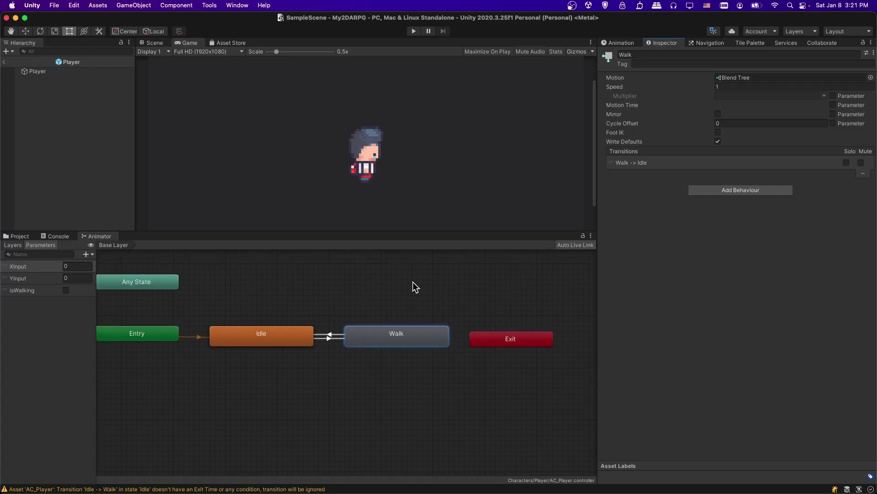
click(332, 334)
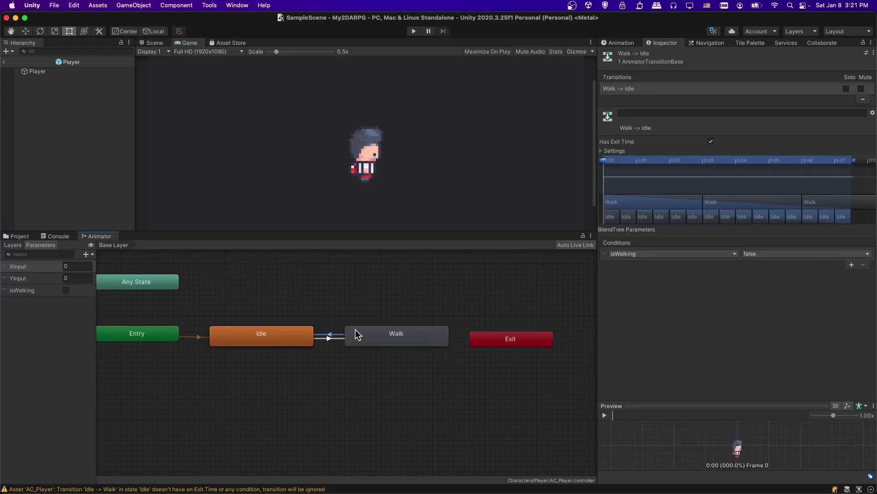
click(413, 31)
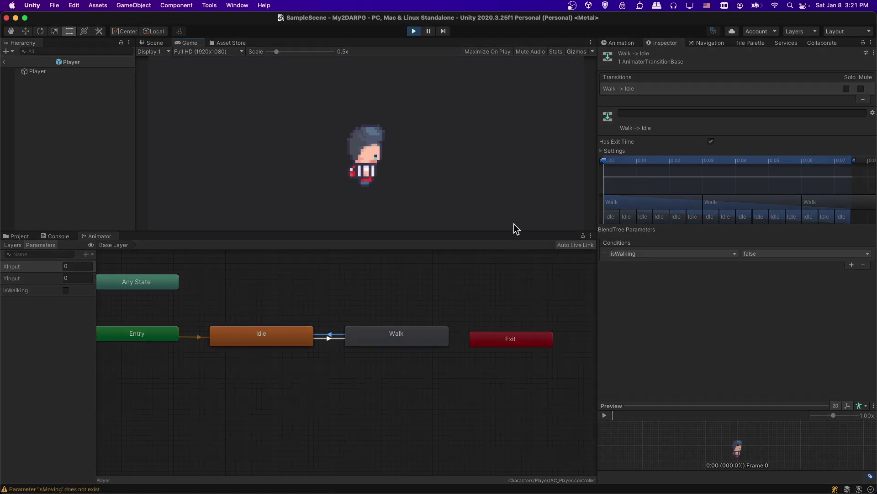
drag(506, 232, 513, 266)
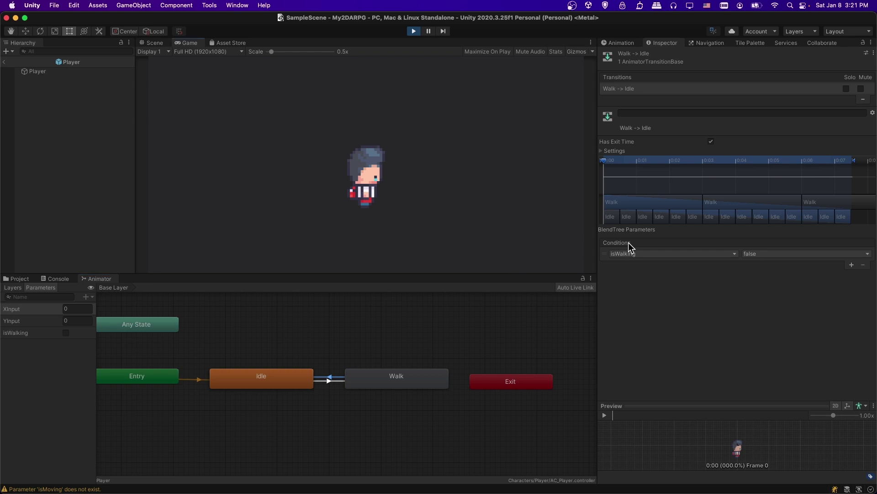
key(Right)
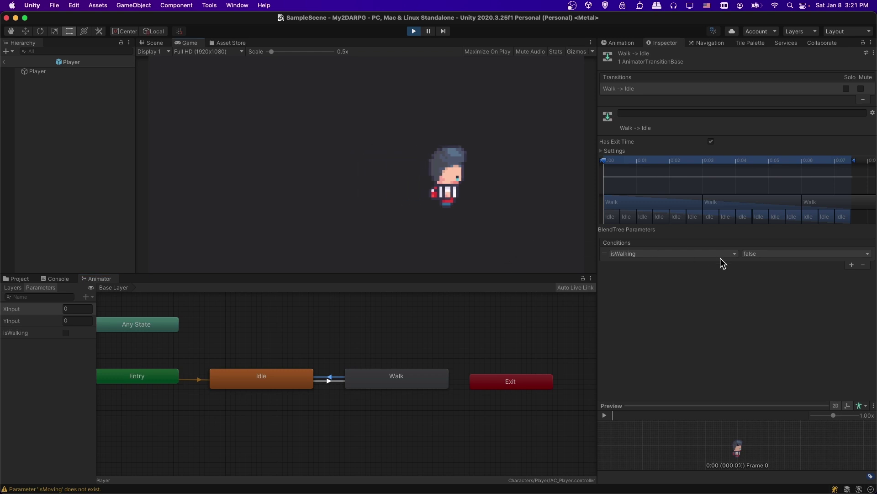
key(Left)
key(Up)
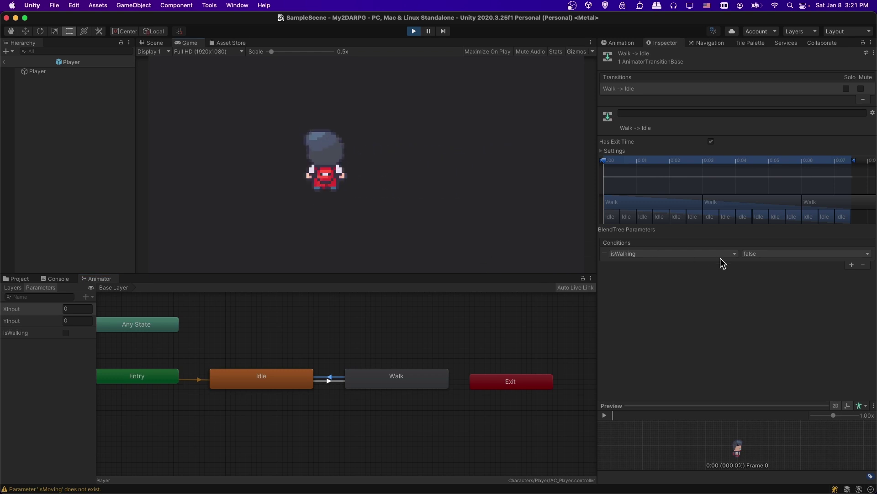
key(Down)
key(Down)
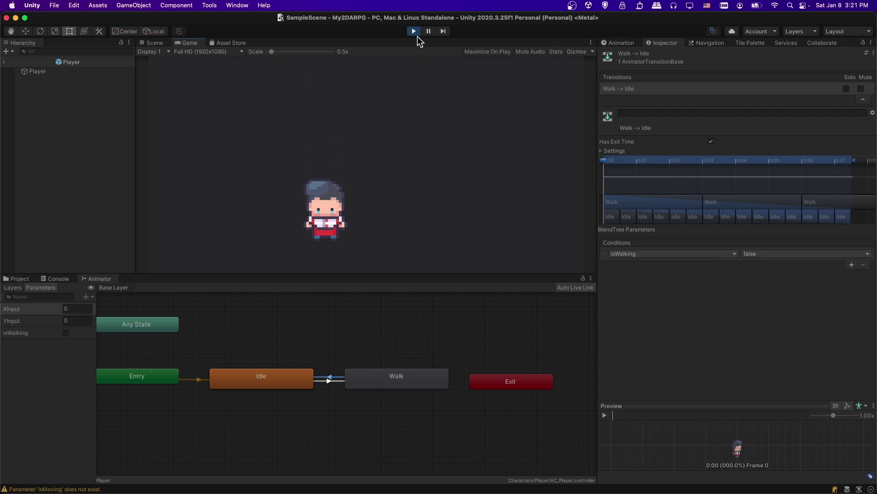
click(414, 31)
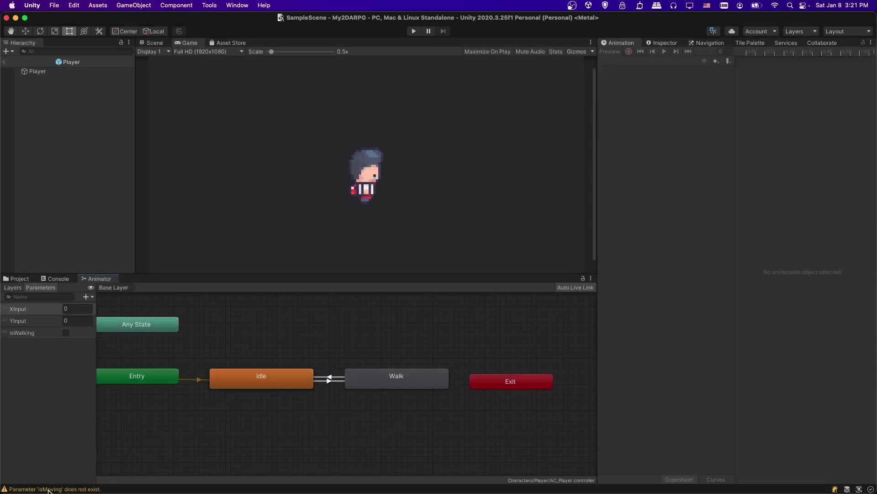
Rename the isWalking Animator parameter to isMoving
double_click(34, 332)
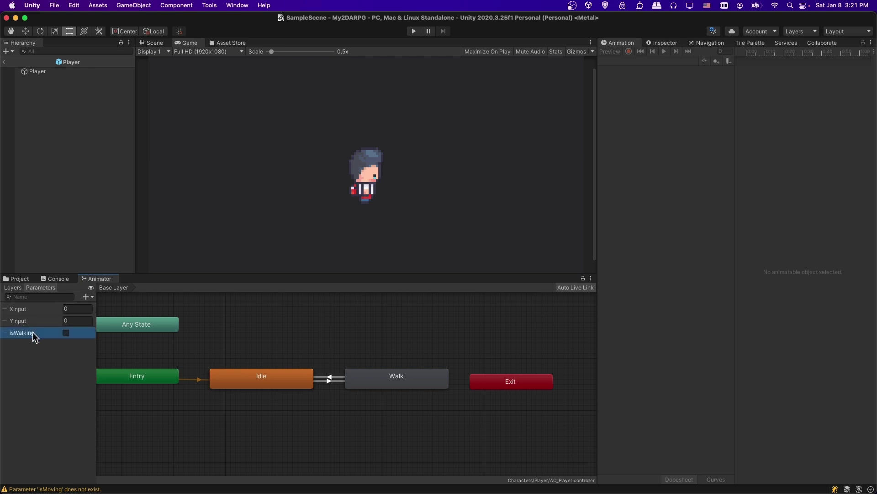
text(isMo)
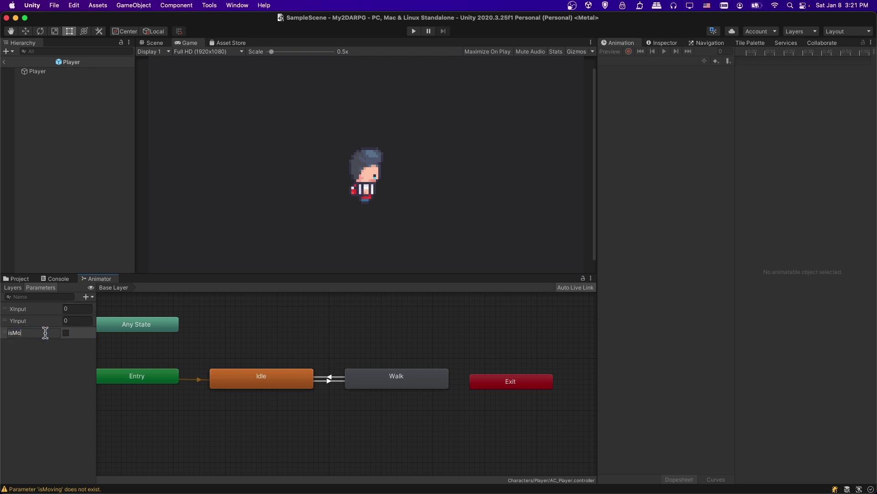
key(Return)
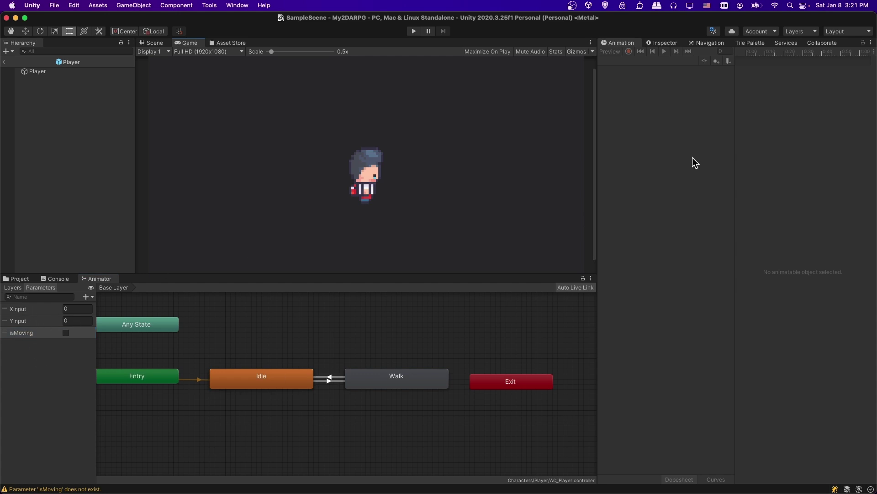
Run the game again and move the player in every direction to test the walk animations with isMoving
click(414, 30)
key(Right)
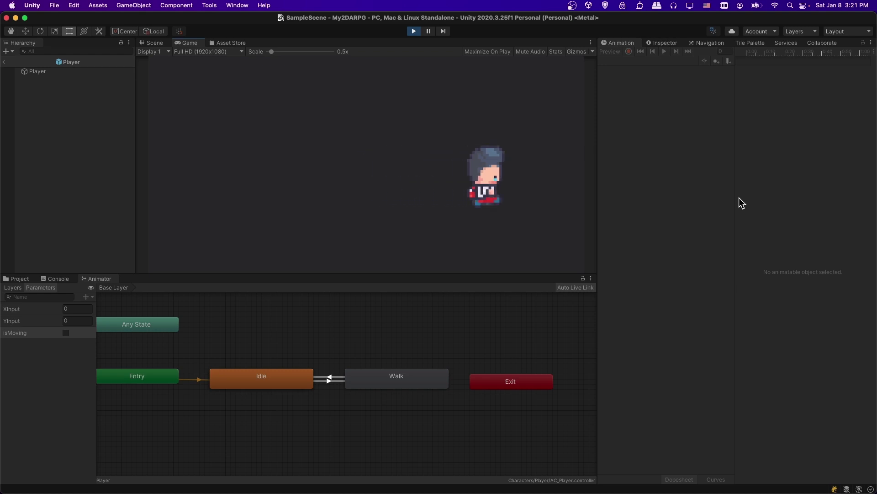
key(Left)
key(Up)
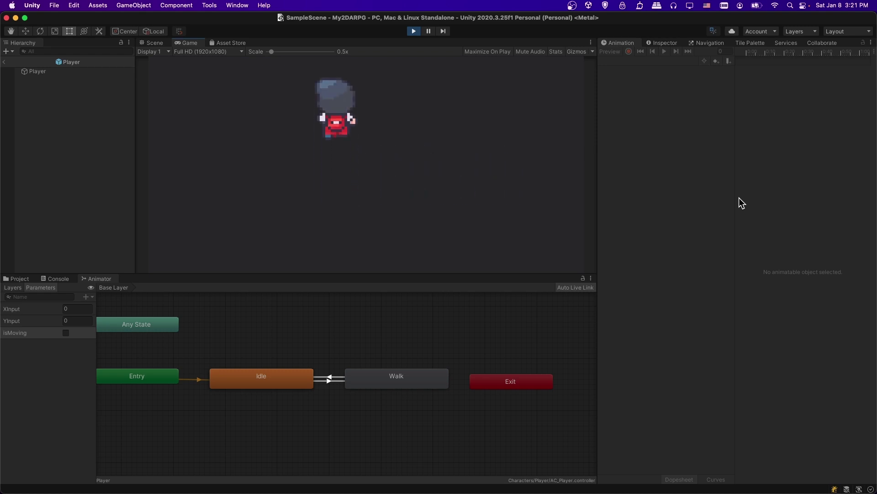
key(Down)
key(Up)
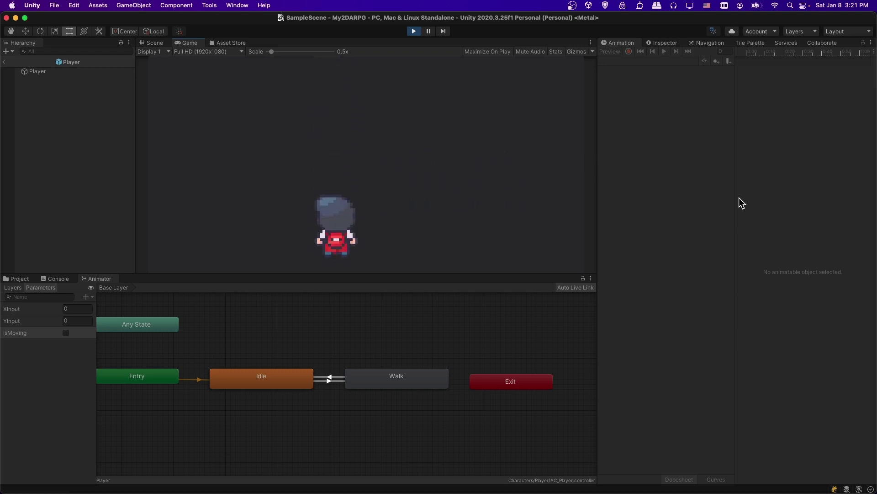
key(Down)
key(Right)
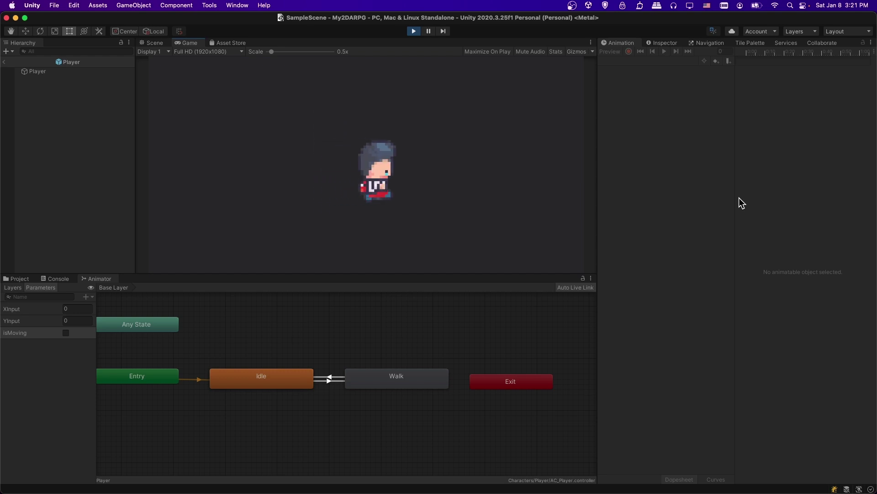
Walk the player left and right in the running game, and stop the game
key(Left)
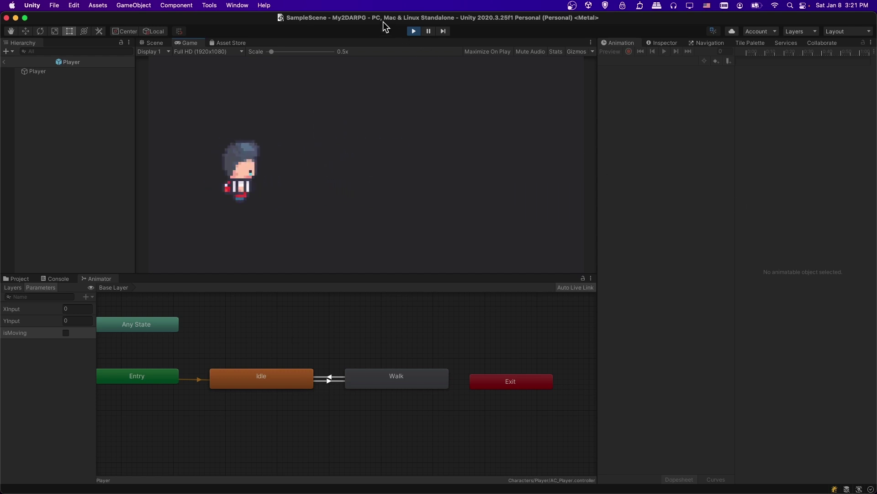
key(Right)
key(super+p)
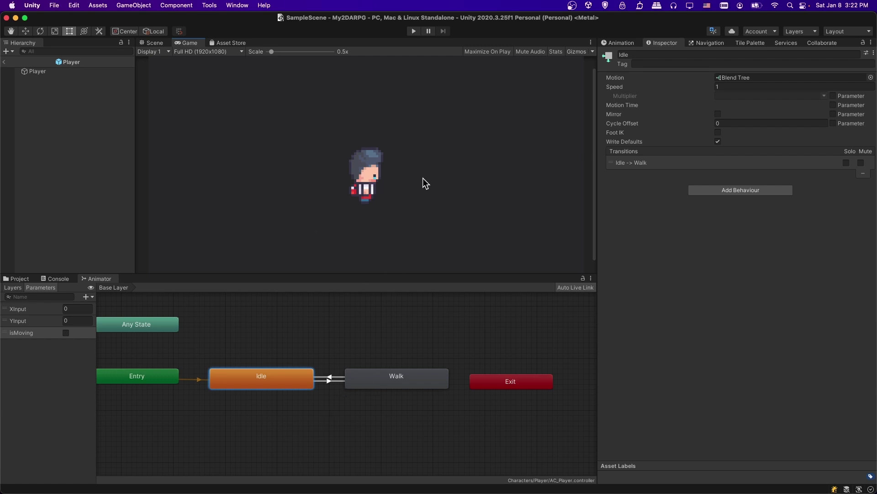
Set the Transition Duration to 0 on both the Walk -> Idle and the Idle -> Walk transitions
click(330, 378)
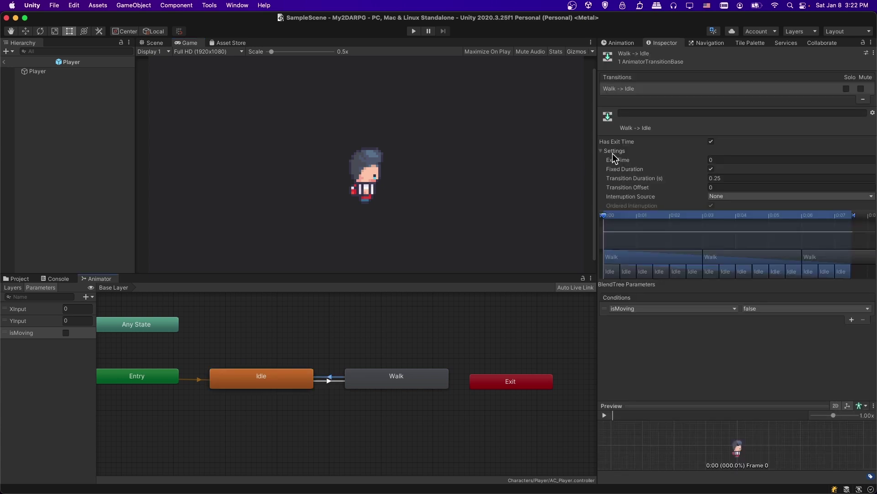
click(656, 181)
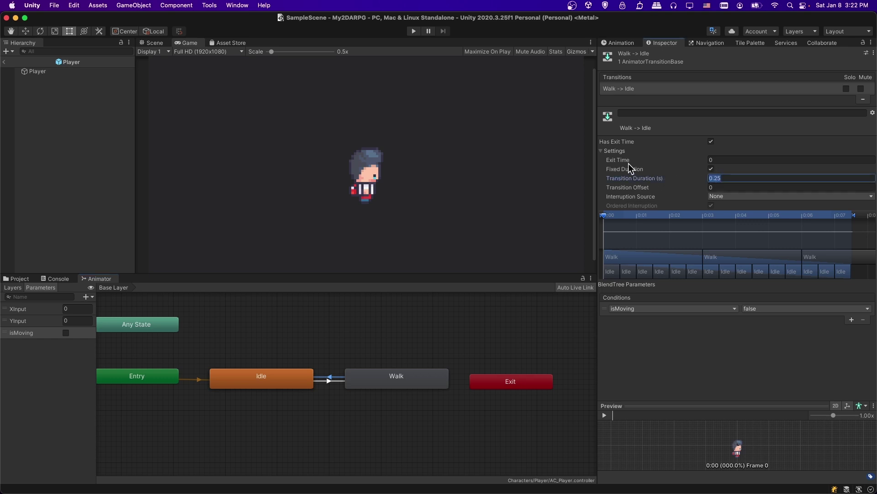
text(0)
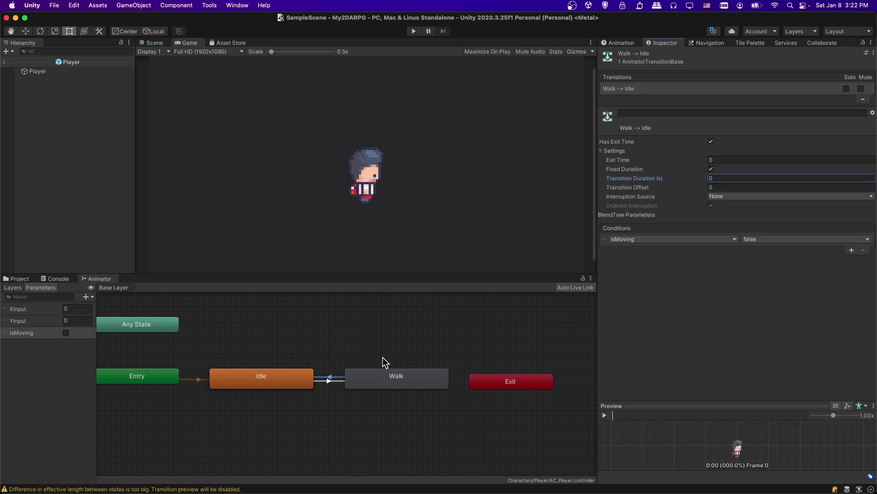
click(333, 382)
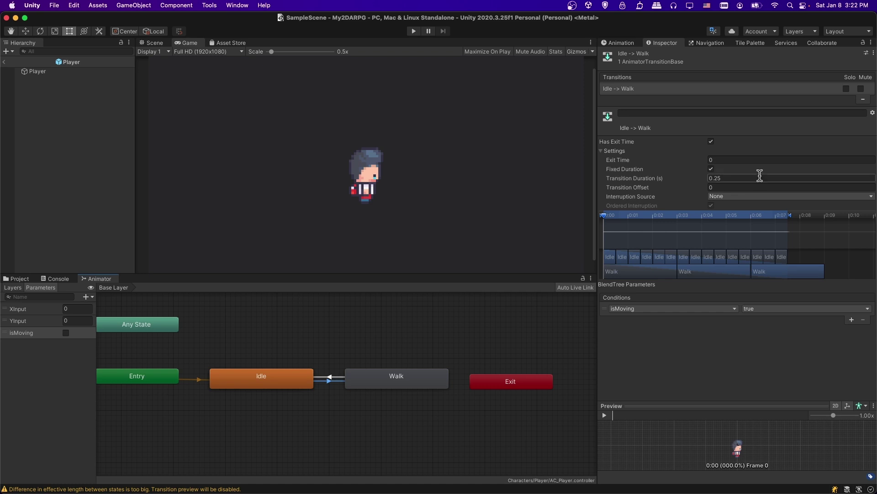
click(760, 177)
text(0)
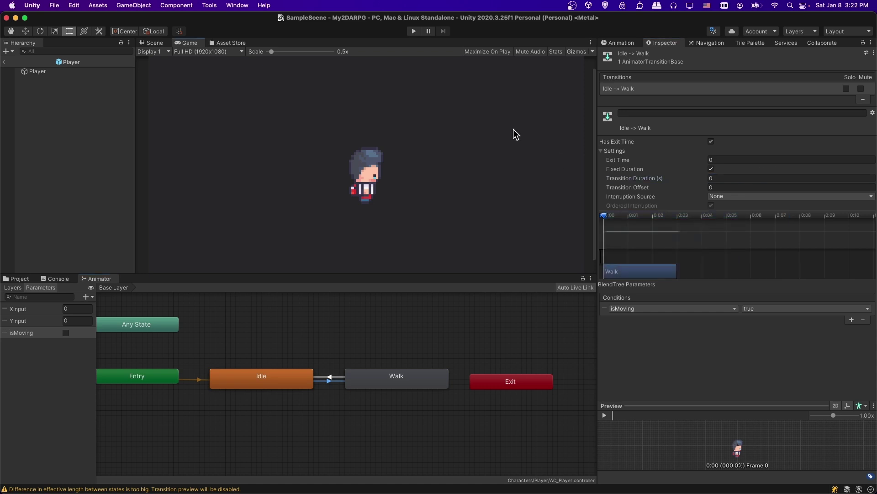
Play-test switching between idle and walking by moving the player in all four directions, and stop the game
click(413, 31)
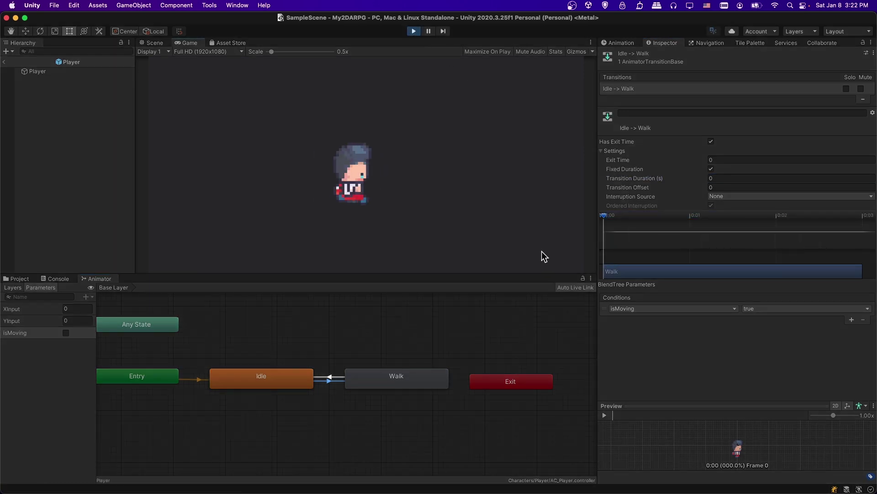
key(Up)
key(Right)
key(Down)
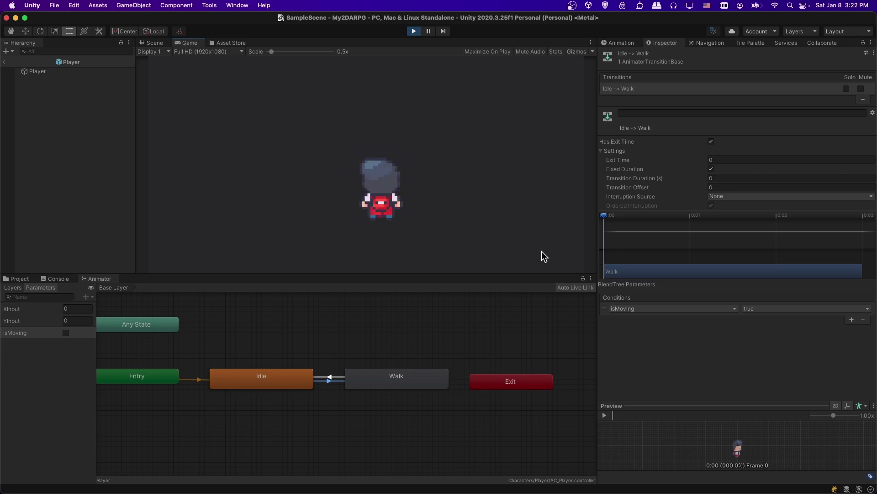
key(Left)
key(Right)
key(Up)
key(Down)
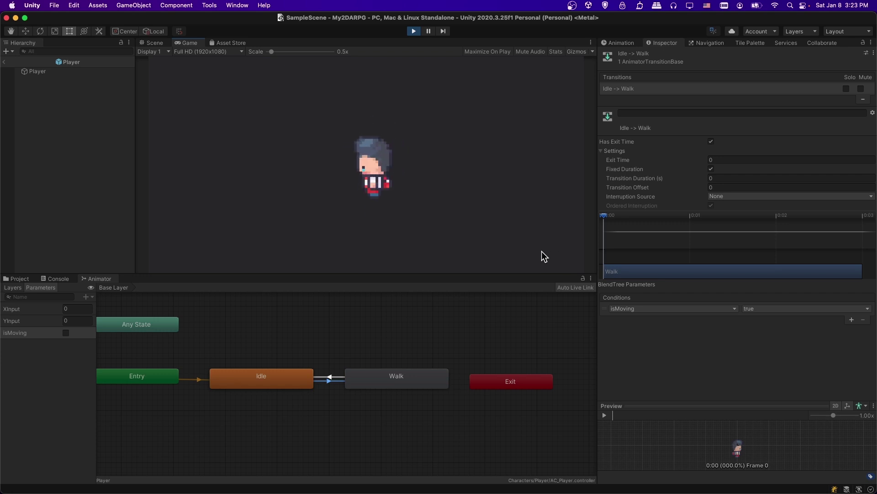
key(Right)
key(Left)
key(super+p)
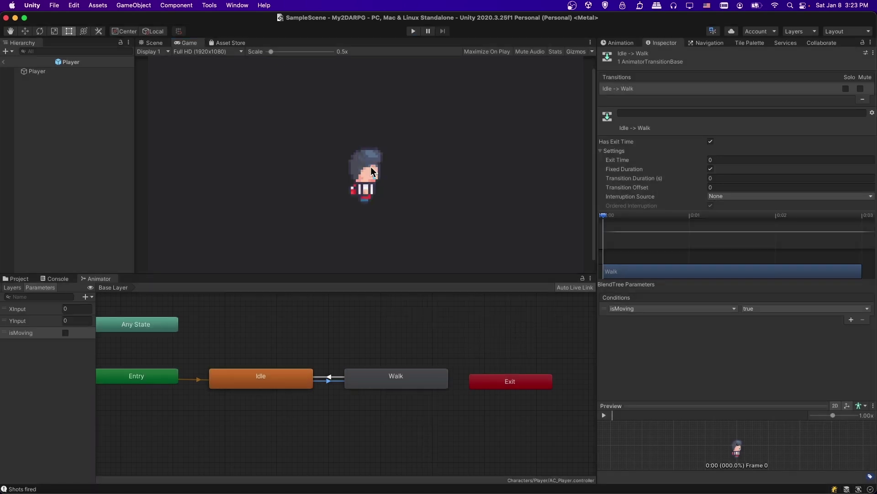
Open the Player object's player_walkRight clip for animation editing and widen the Animation view
click(628, 44)
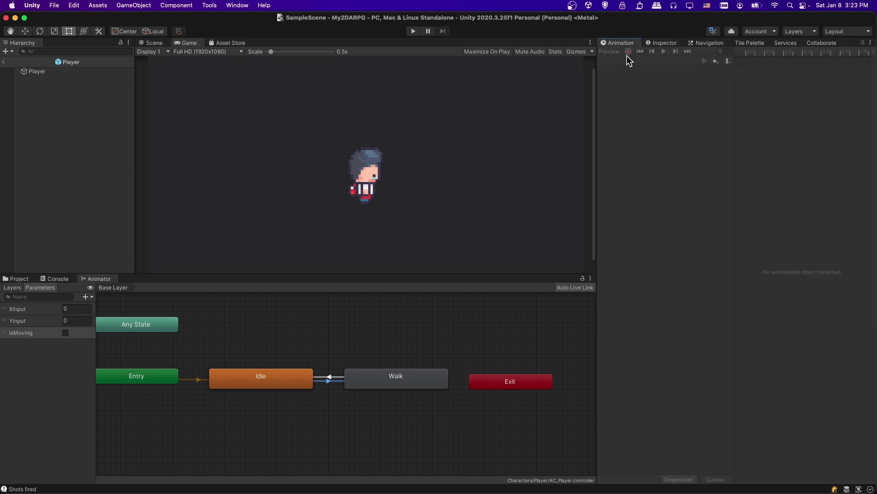
click(44, 72)
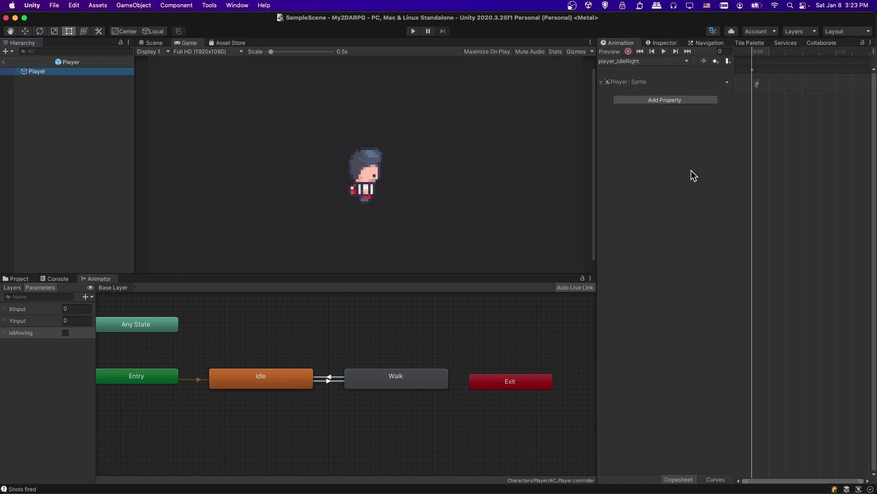
click(605, 61)
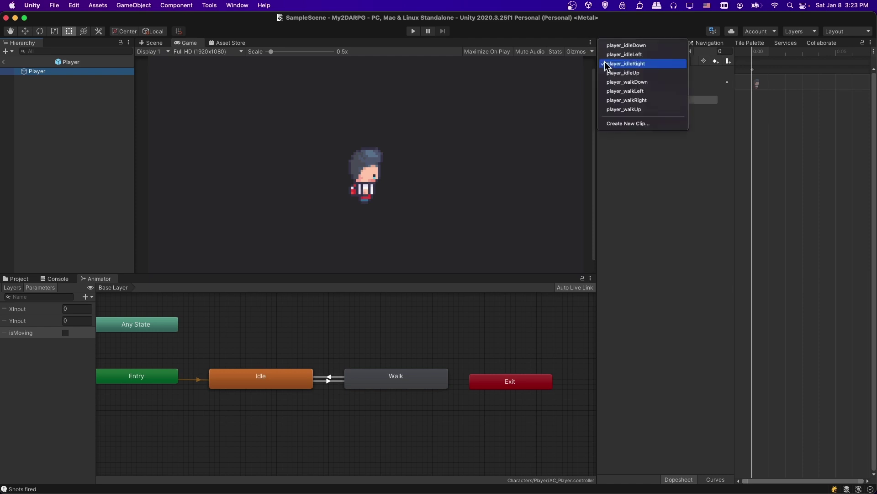
click(648, 104)
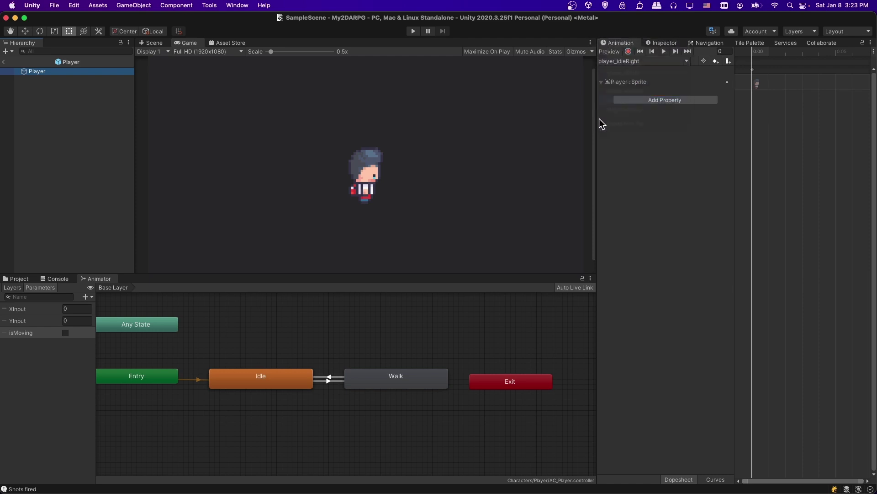
drag(595, 116, 394, 116)
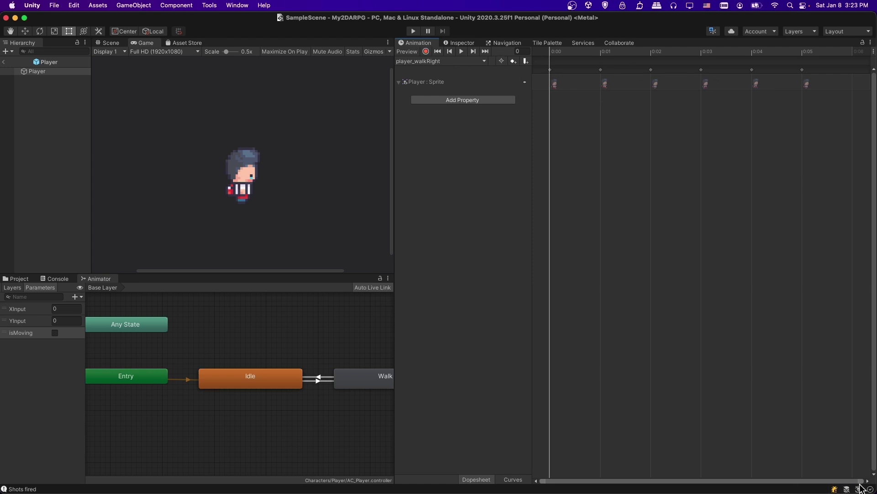
Show the sample rate in the Animation view and set it to 10 for the player_walkRight clip
click(874, 51)
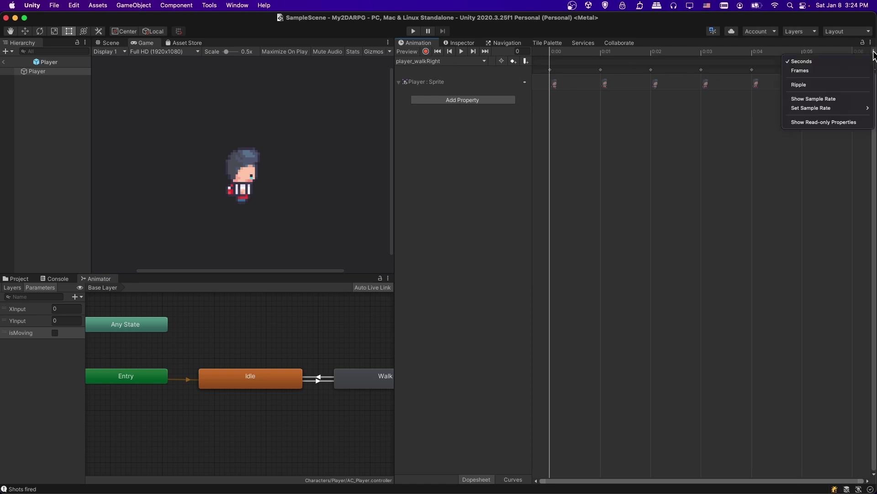
click(814, 100)
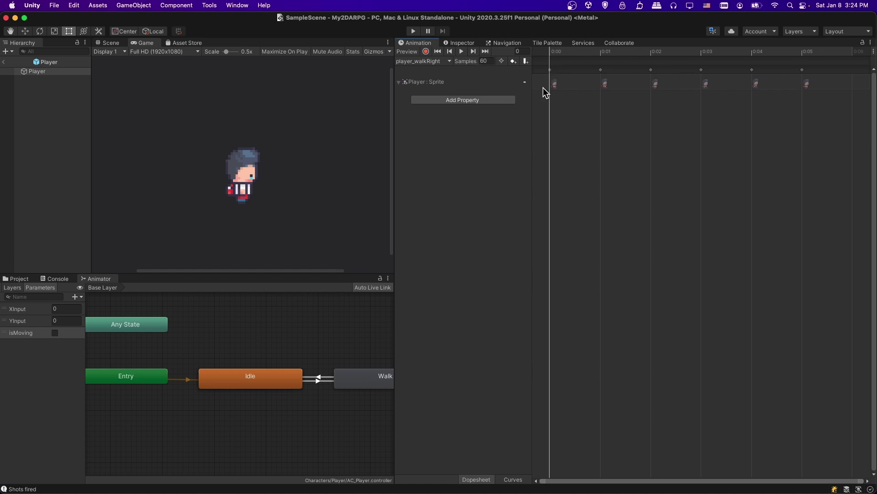
click(487, 61)
text(10)
key(Return)
Run the game and walk the player right and left to compare the two walk animations' speeds, and stop the game
click(413, 30)
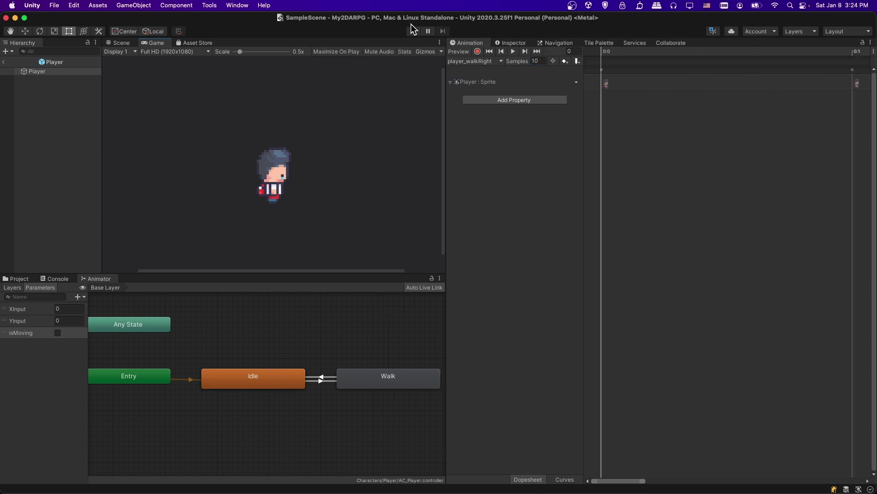
key(Right)
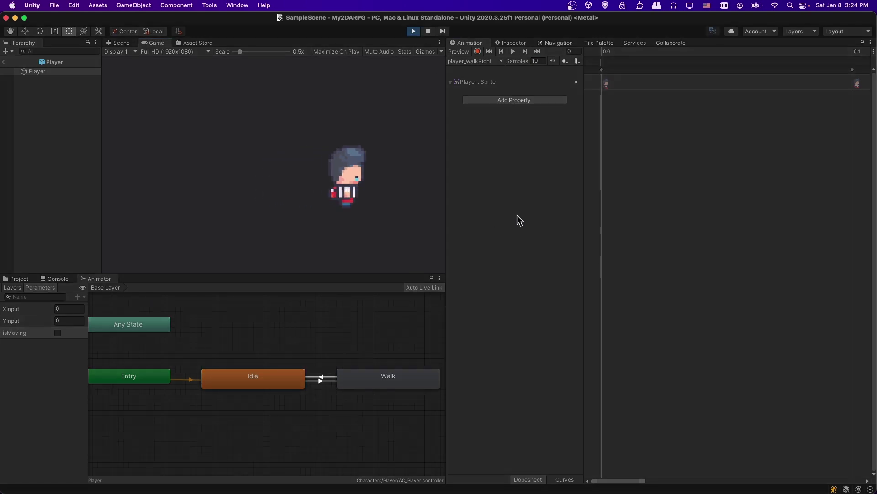
key(Left)
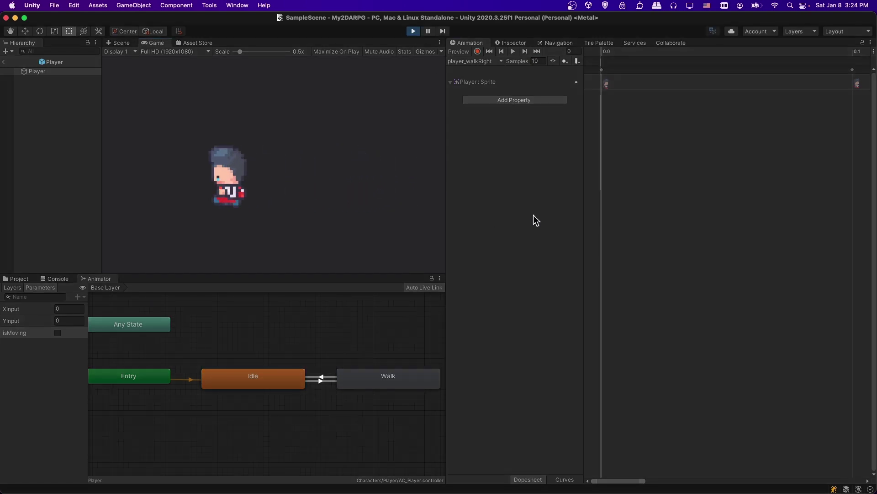
key(Right)
key(super+p)
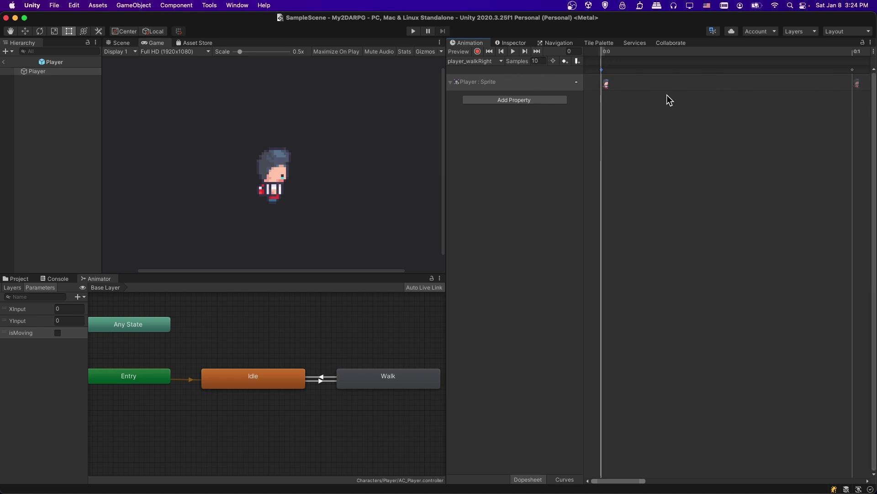
Open the player_walkUp clip in the Animation view
click(475, 62)
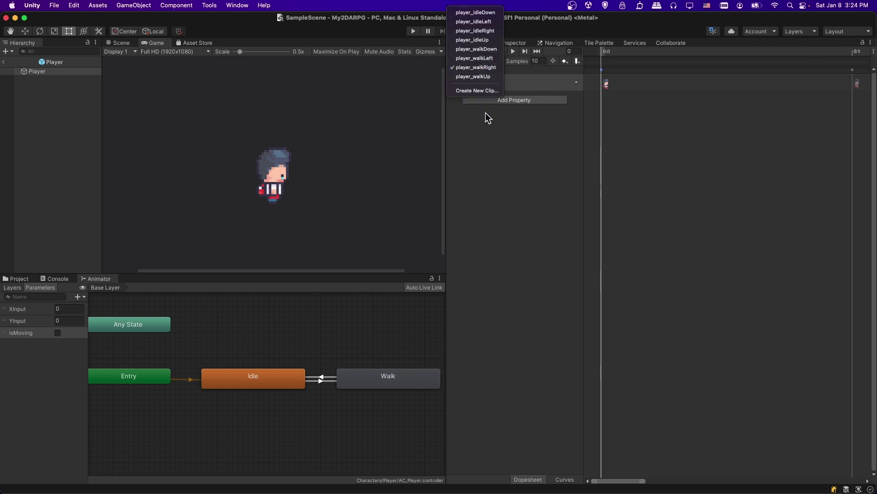
click(490, 76)
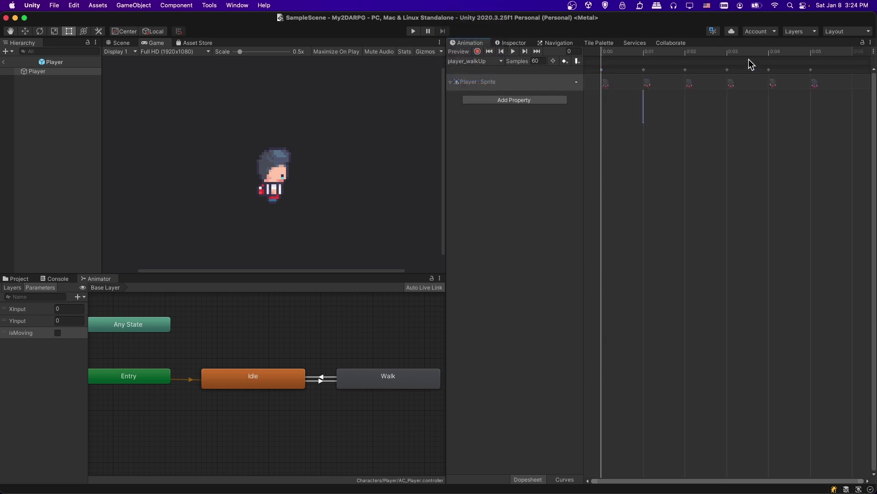
Try spacing the player_walkUp sprite keyframes five frames apart on the timeline, and restore their one-frame spacing
drag(850, 60, 815, 84)
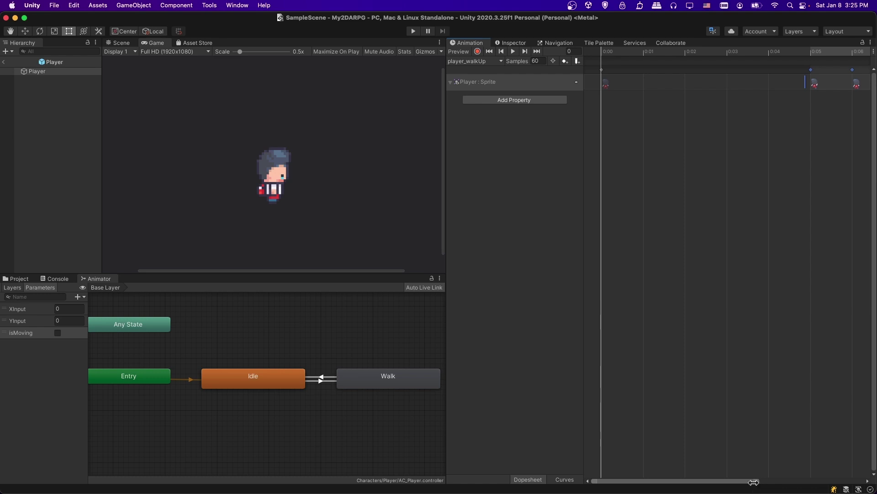
drag(754, 481, 874, 471)
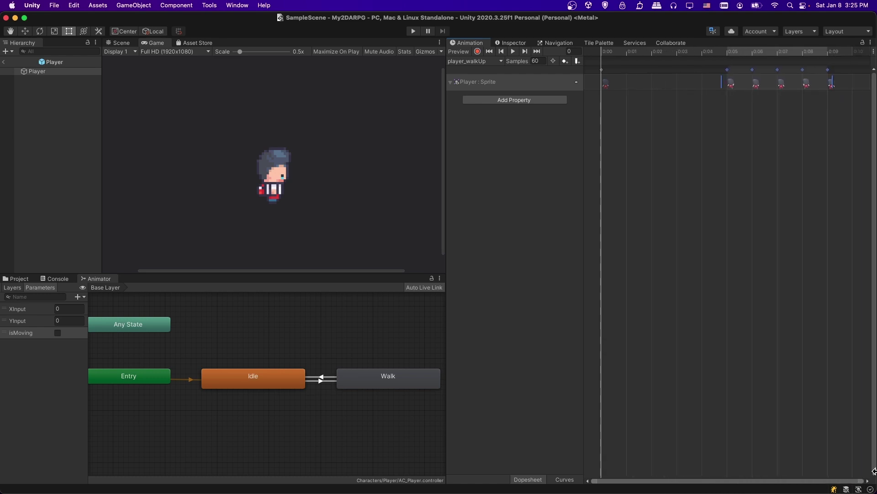
drag(753, 155, 863, 33)
drag(752, 70, 851, 72)
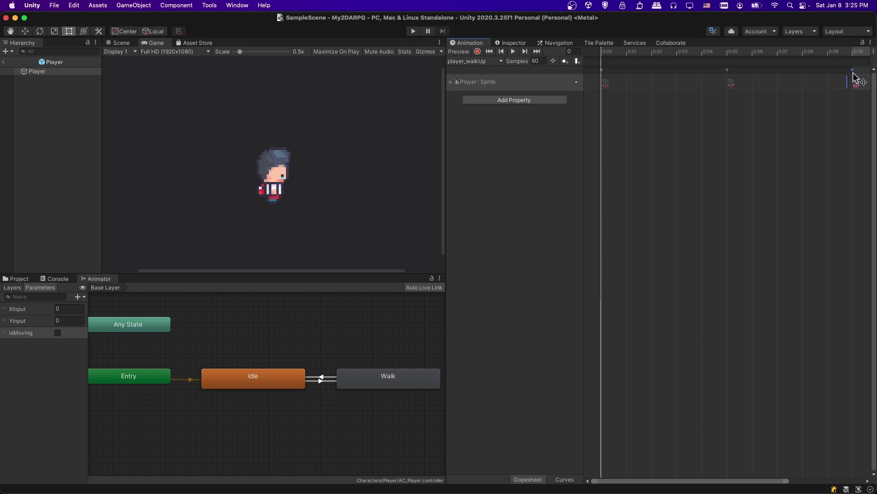
drag(856, 79, 719, 78)
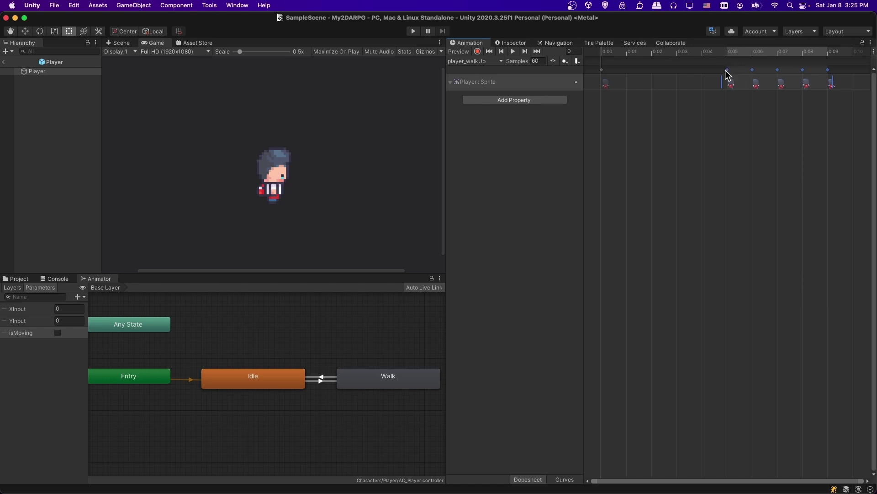
drag(729, 79, 625, 79)
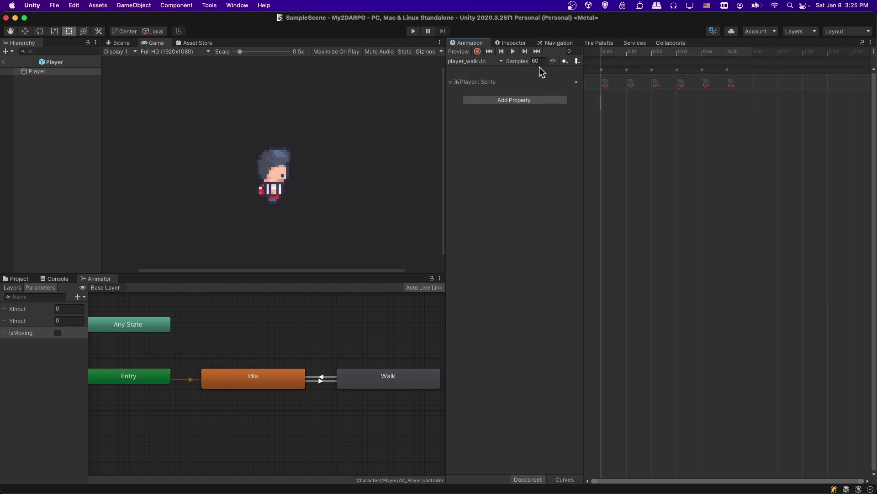
Set the sample rate of the player_walkUp and player_walkLeft clips to 10
click(538, 61)
text(10)
key(Return)
click(492, 62)
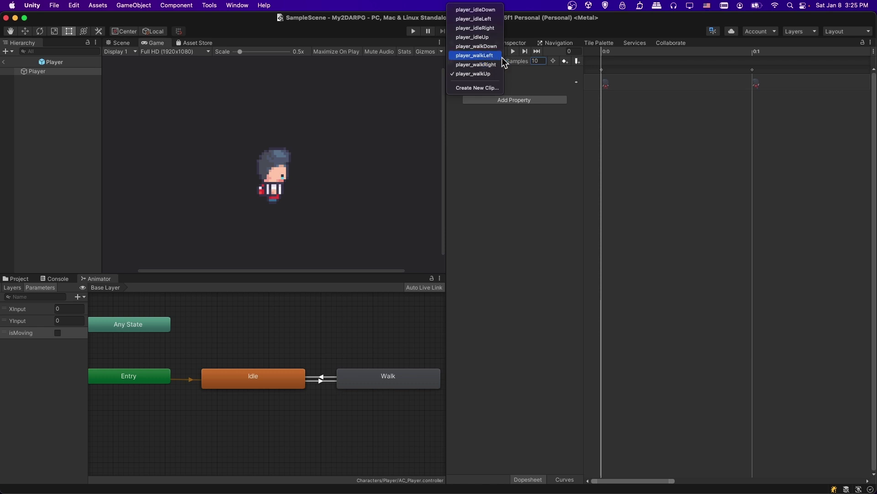
click(501, 55)
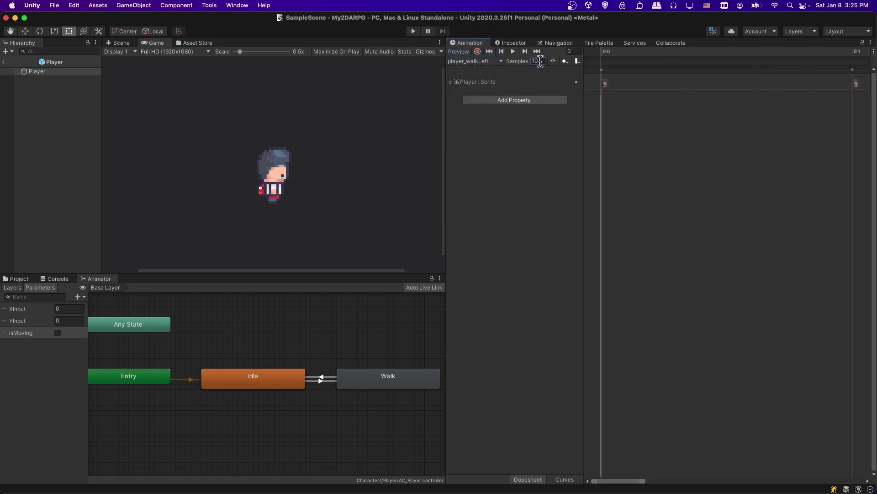
Set the sample rate of the player_walkDown clip to 10
click(465, 61)
click(484, 57)
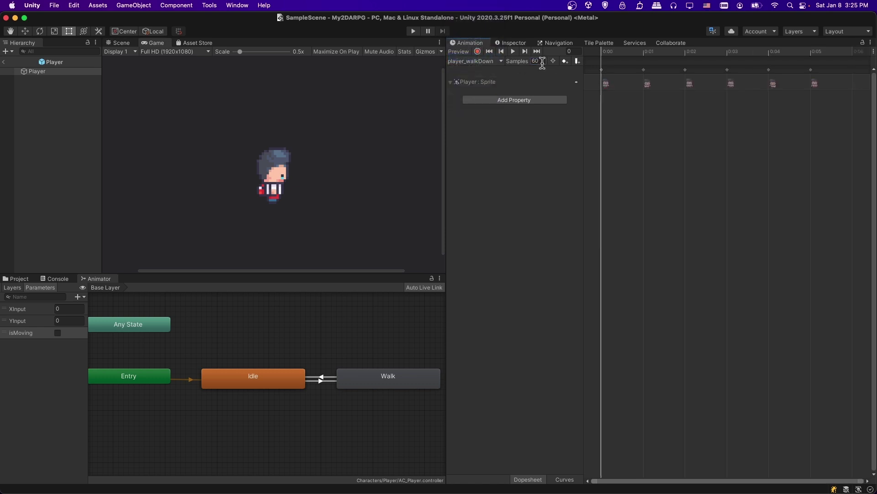
click(539, 61)
text(10)
key(Return)
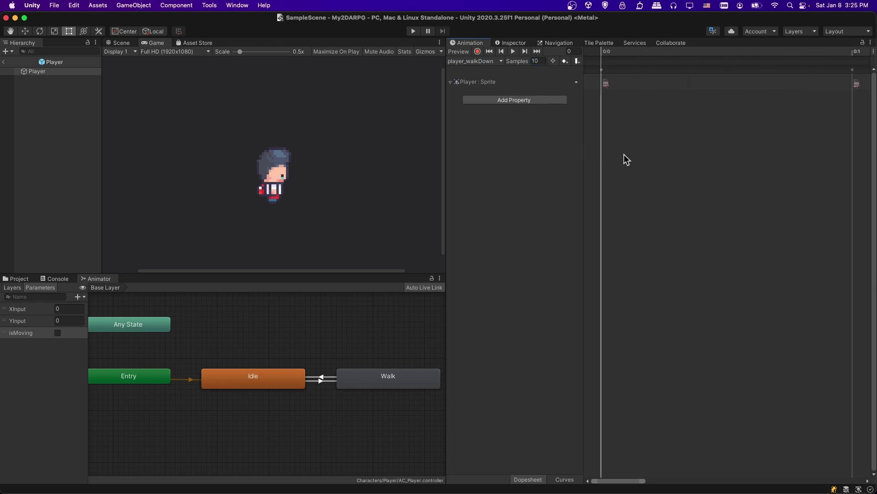
Run the game and move the player up, left, down and right to test the slowed walk animations
click(413, 31)
key(Up)
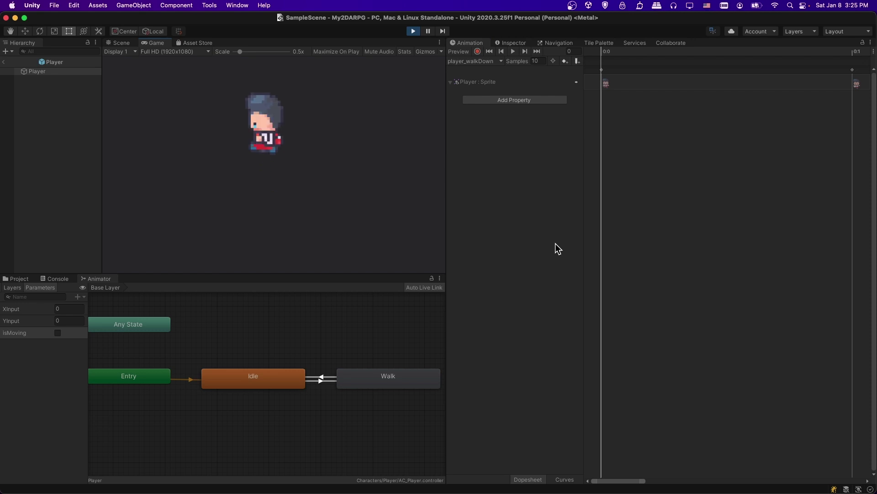
key(Left)
key(Down)
key(Right)
key(Down)
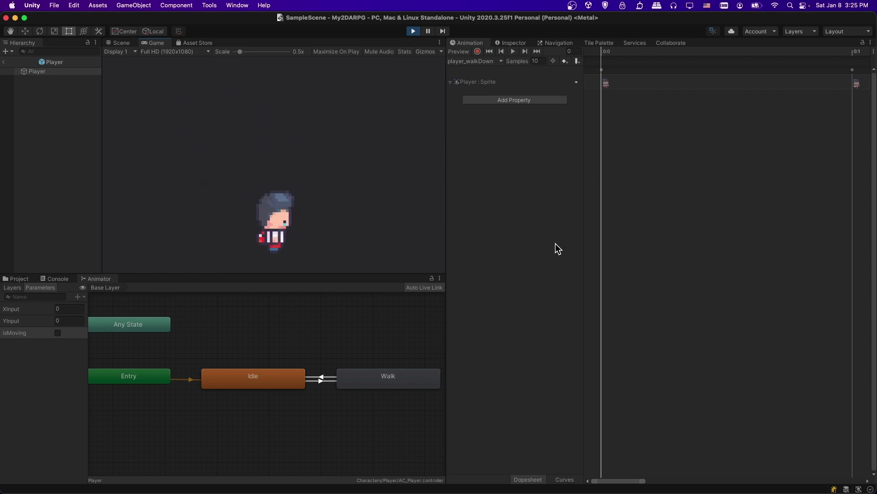
Move the player repeatedly in all four directions to check the walk and idle animations when switching direction, and stop the game
key(Up)
key(Down)
key(Right)
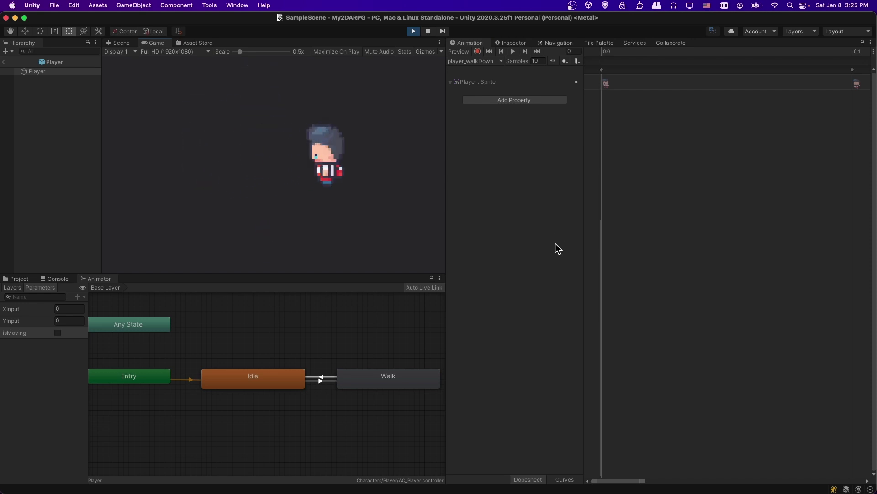
key(Left)
key(Down)
key(Up)
key(Down)
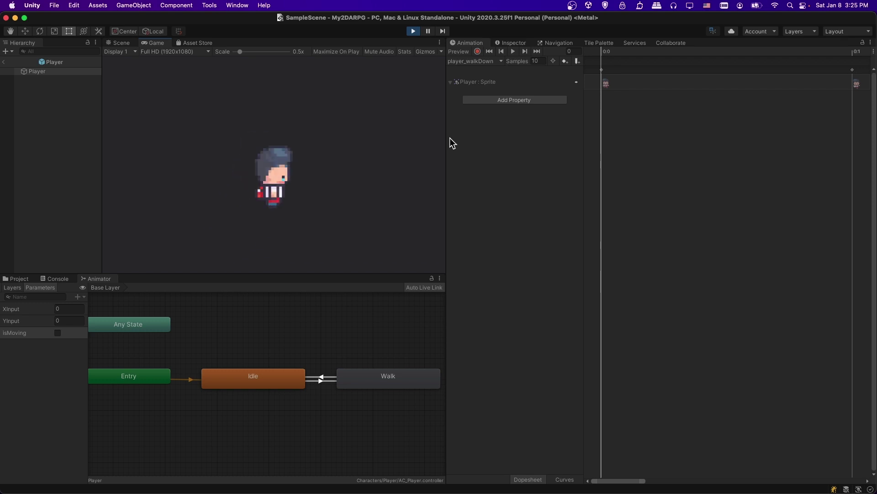
key(Up)
key(Left)
key(Down)
key(Right)
key(Right)
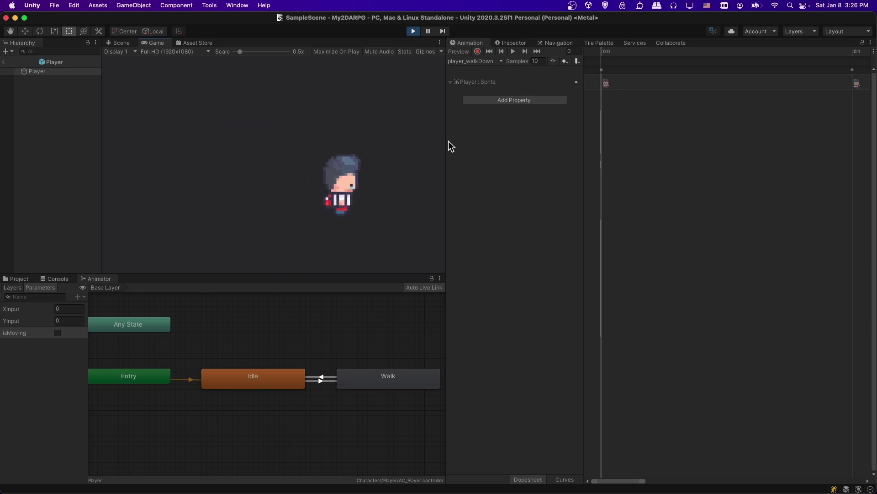
key(Up)
key(Left)
key(Down)
key(Left)
key(Up)
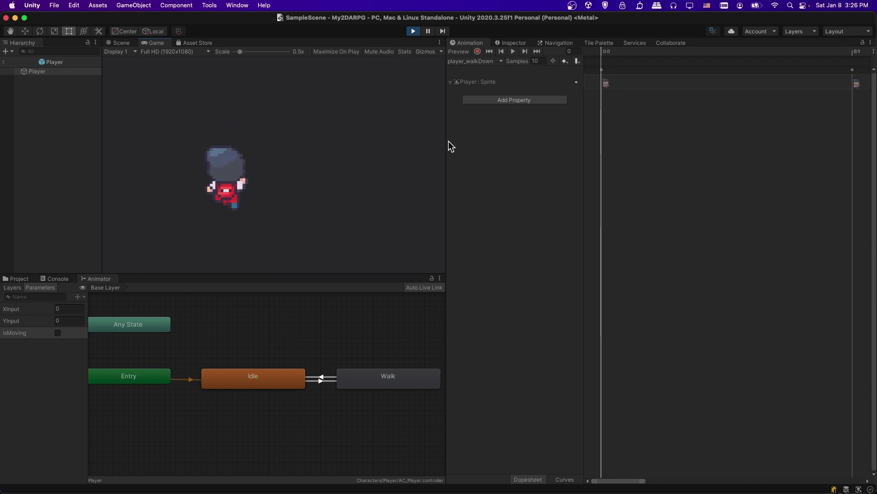
key(Right)
key(Down)
key(Left)
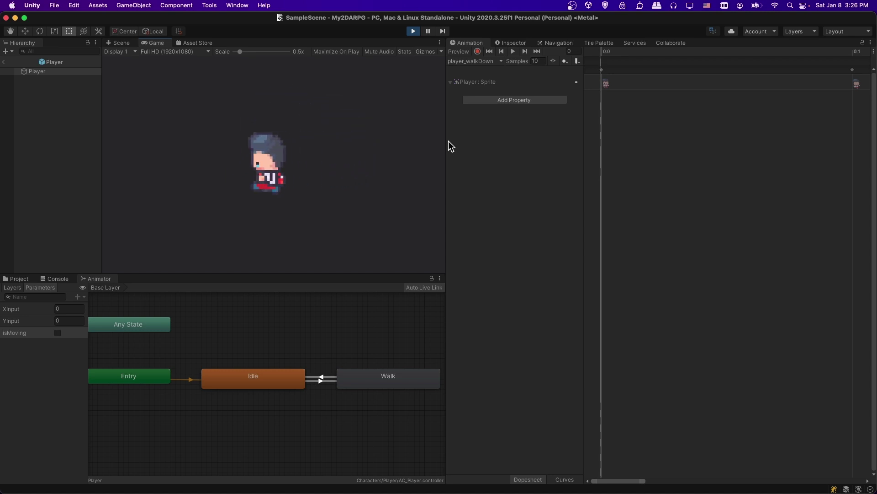
key(Down)
key(Right)
key(Up)
key(Left)
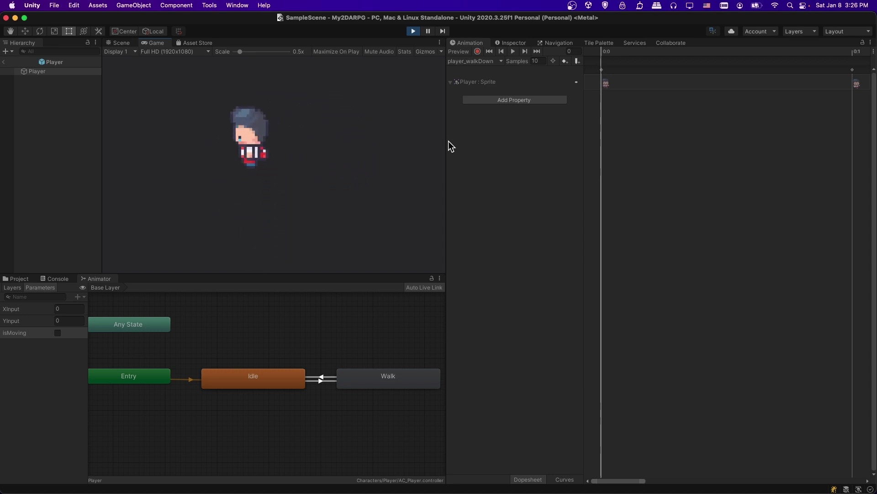
key(Down)
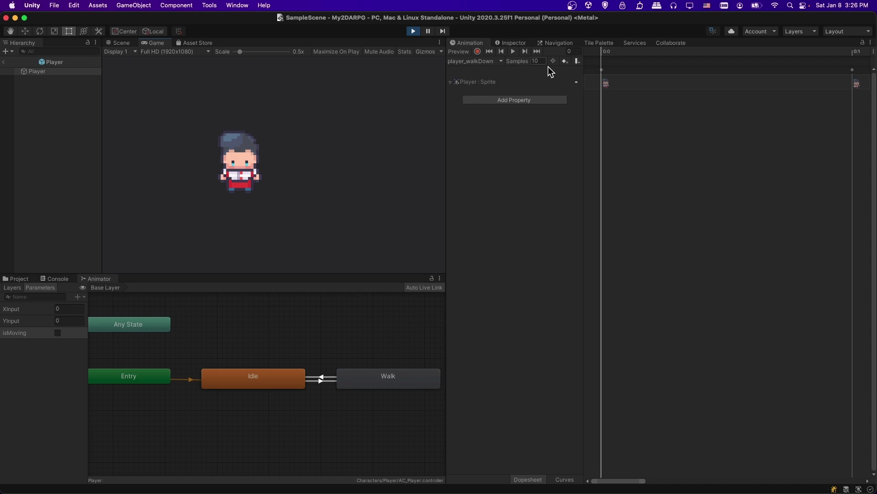
click(413, 31)
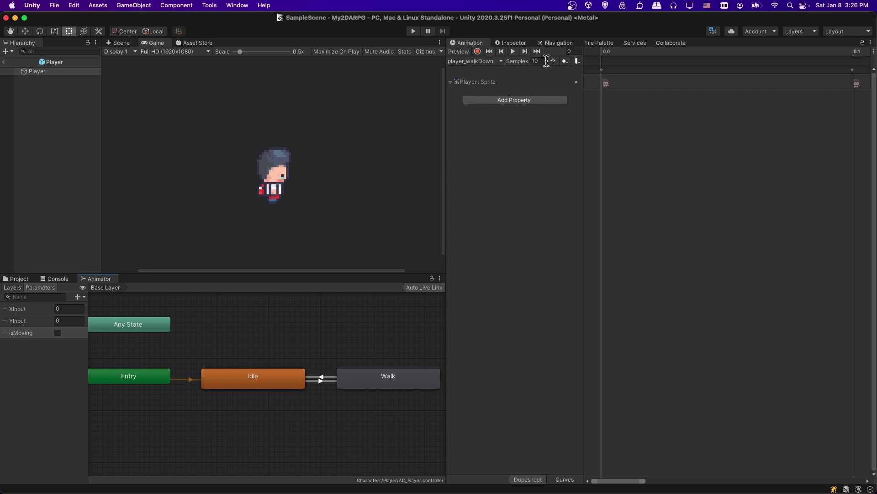
Try a speed of 2 on the Walk state in the Animator, and discard the change
click(387, 377)
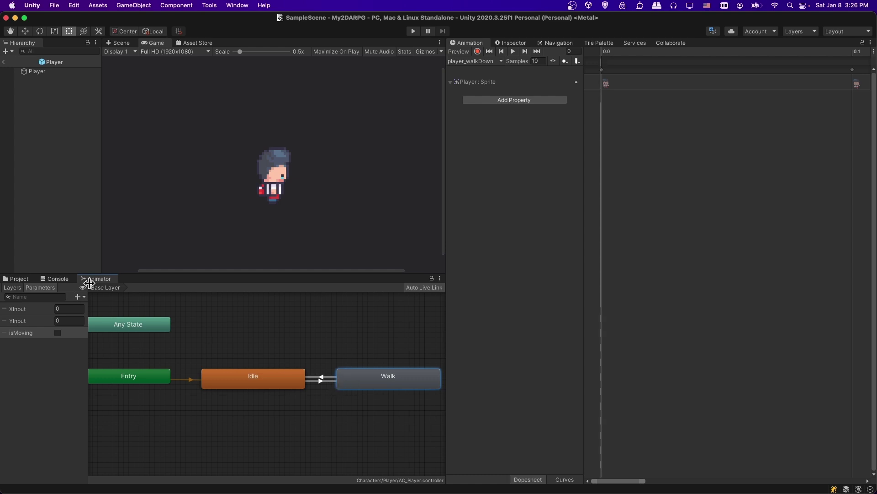
click(508, 41)
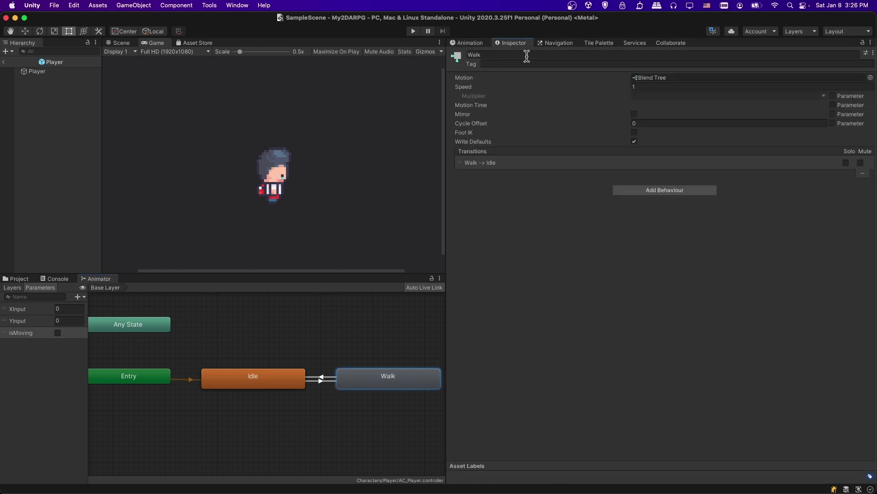
click(642, 86)
text(2)
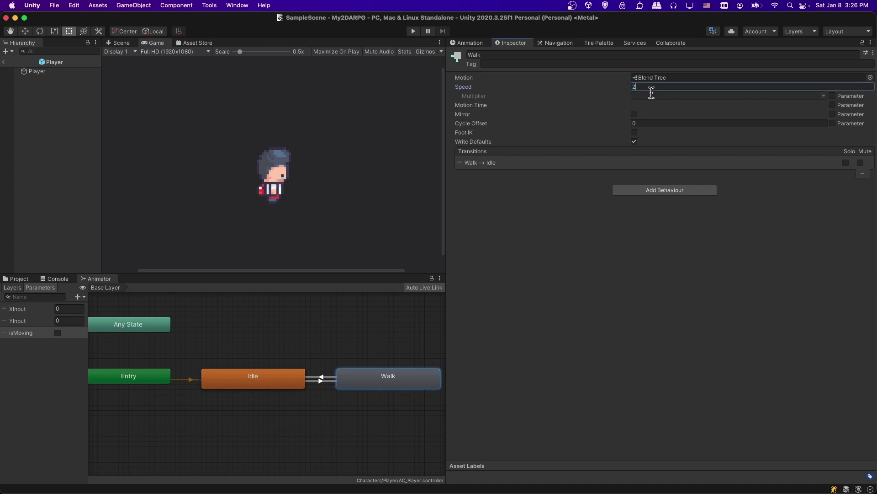
click(608, 238)
key(Escape)
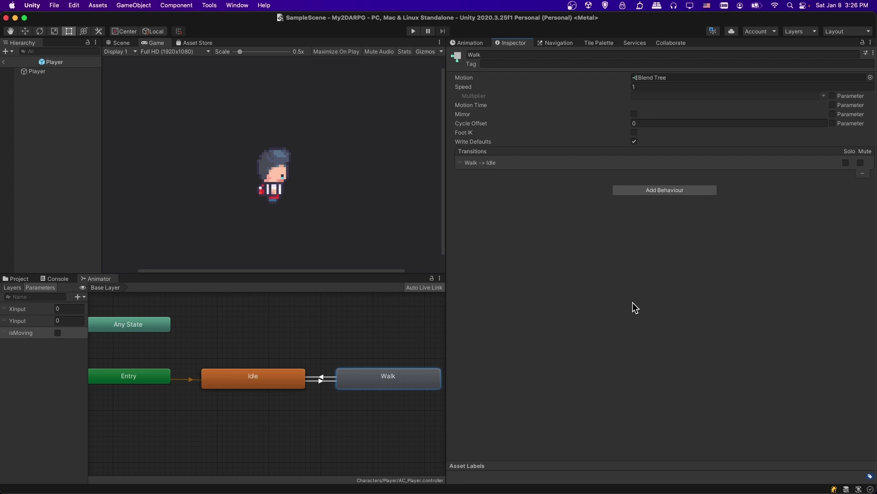
Bring back the player_walkDown clip's timeline and run the game again, walking the player down, right and up
click(471, 43)
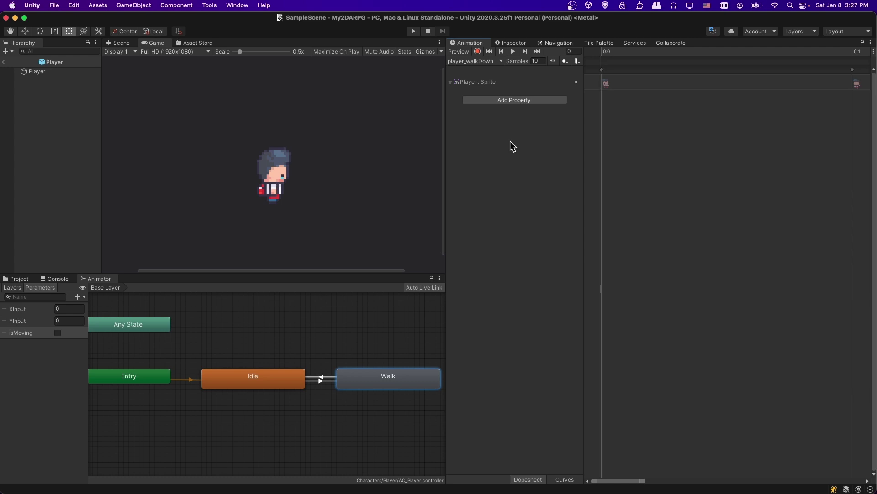
key(super+p)
key(Down)
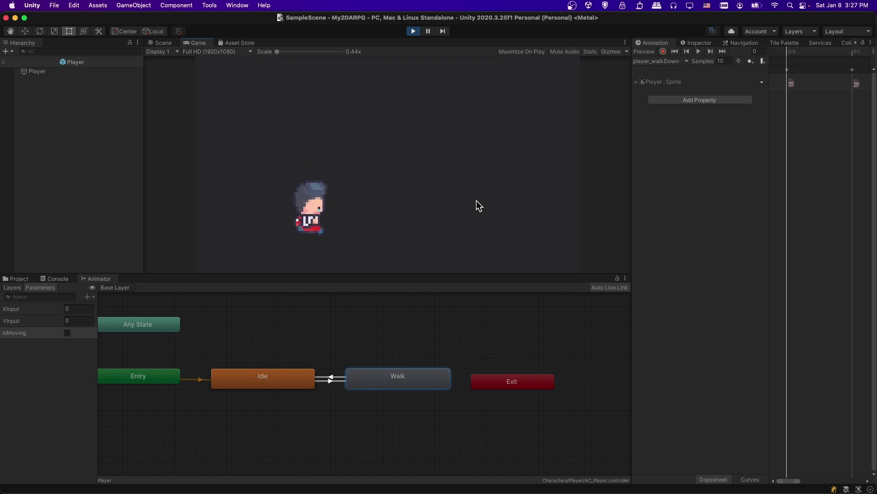
key(Right)
key(Up)
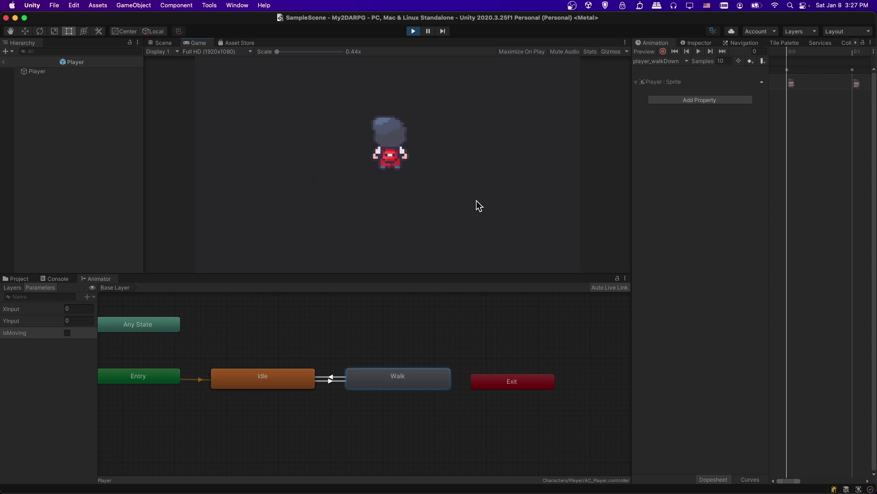